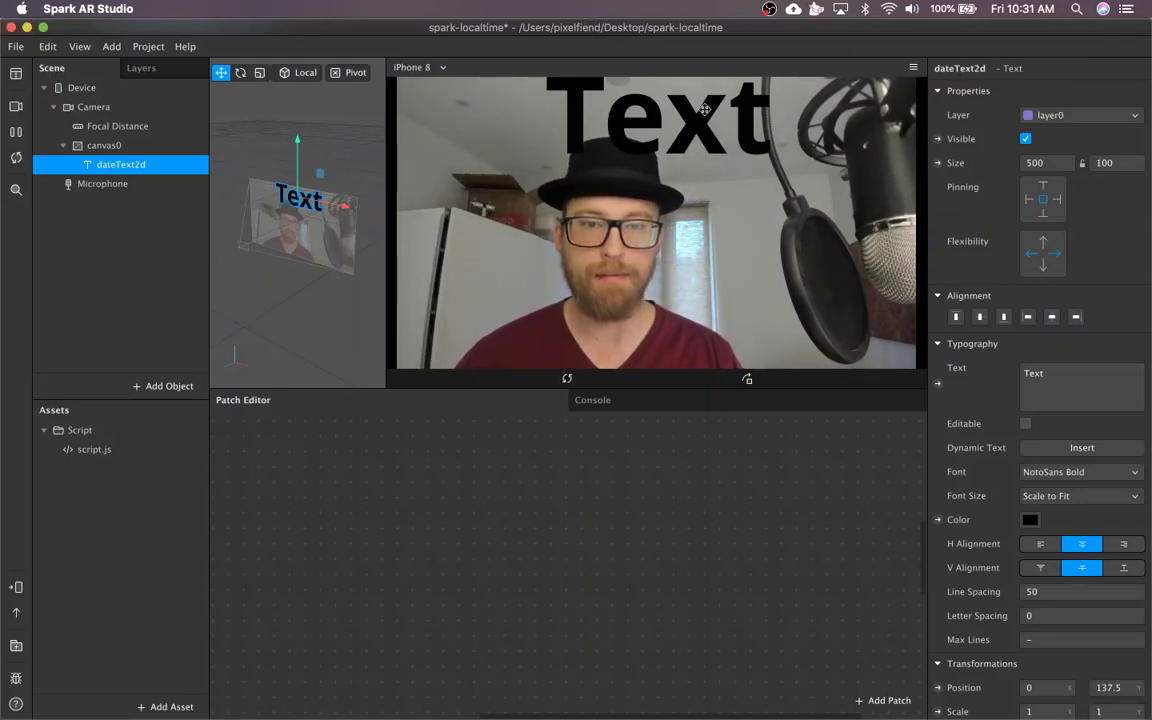
Review script.js's date and time variables, then reselect dateText2d and edit its Typography text
click(1043, 373)
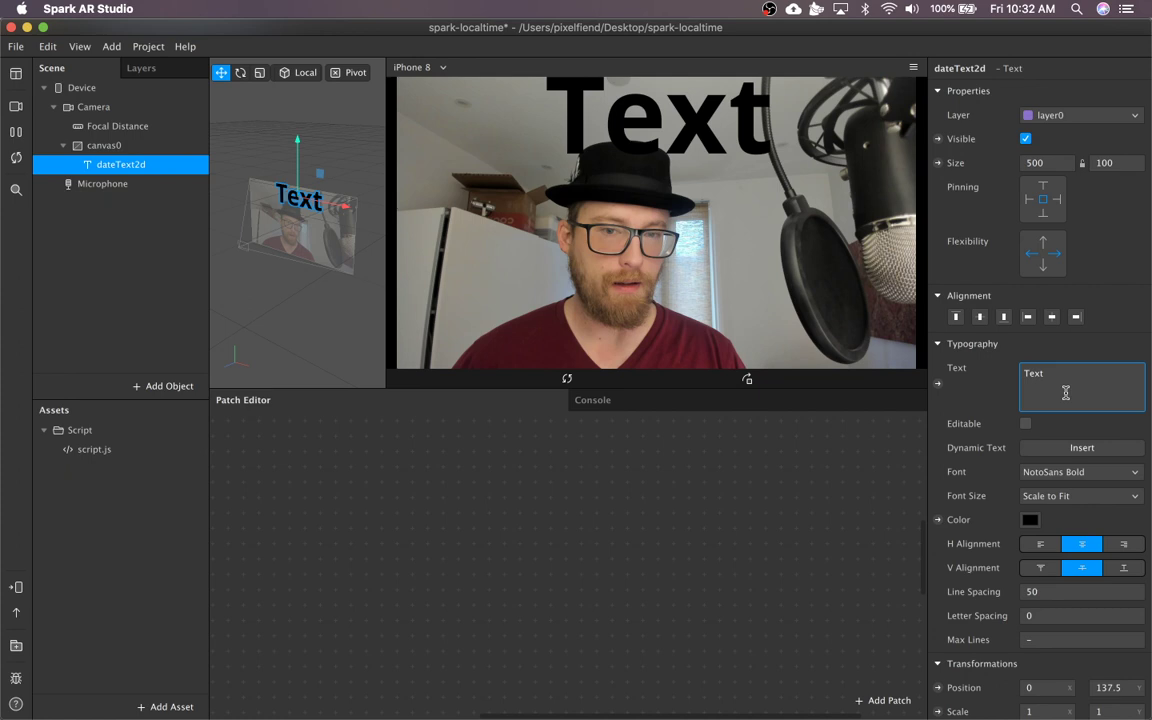
click(117, 455)
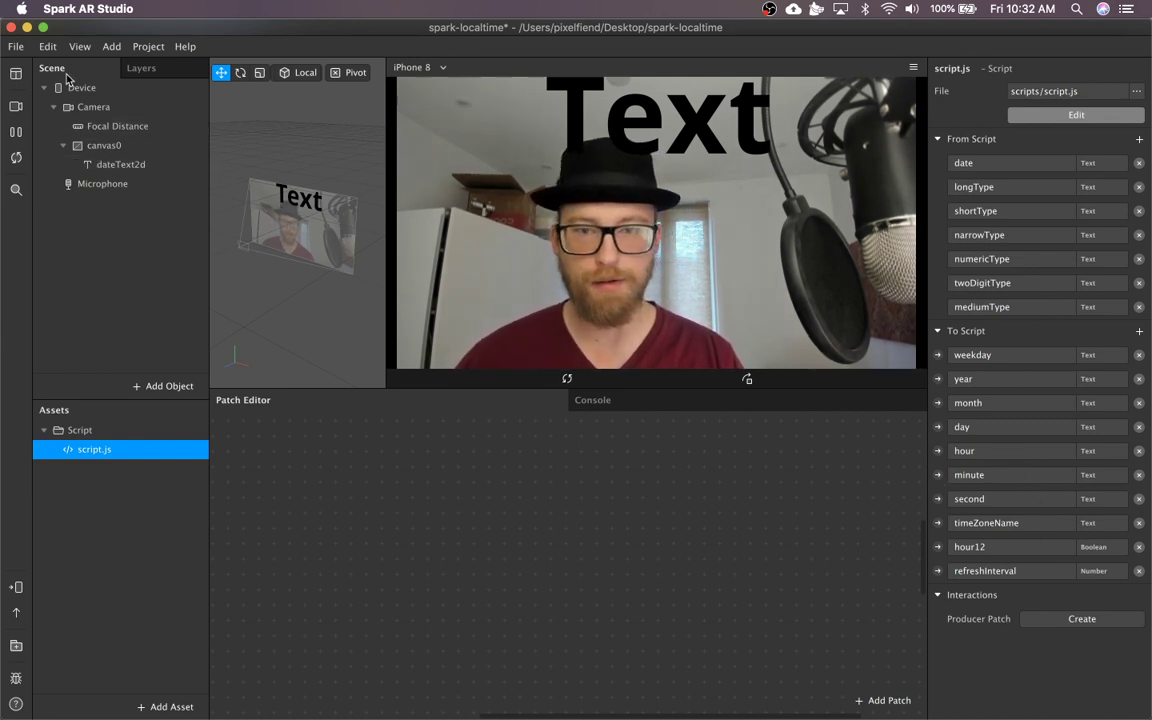
click(290, 229)
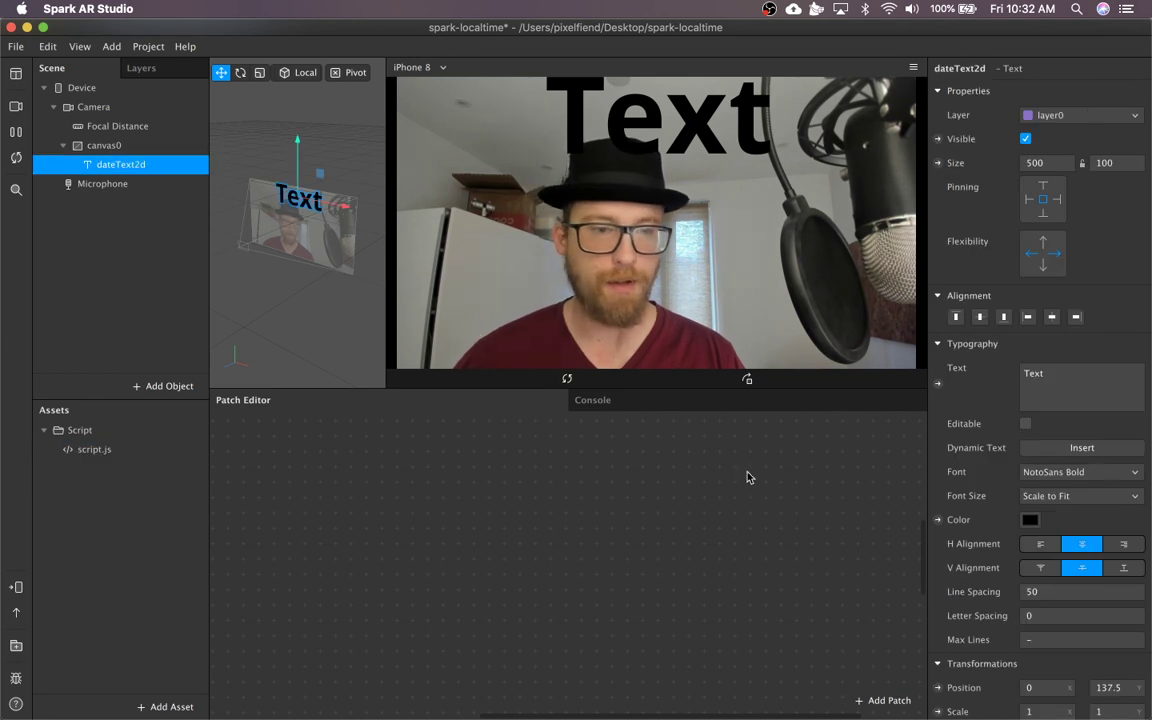
click(1093, 382)
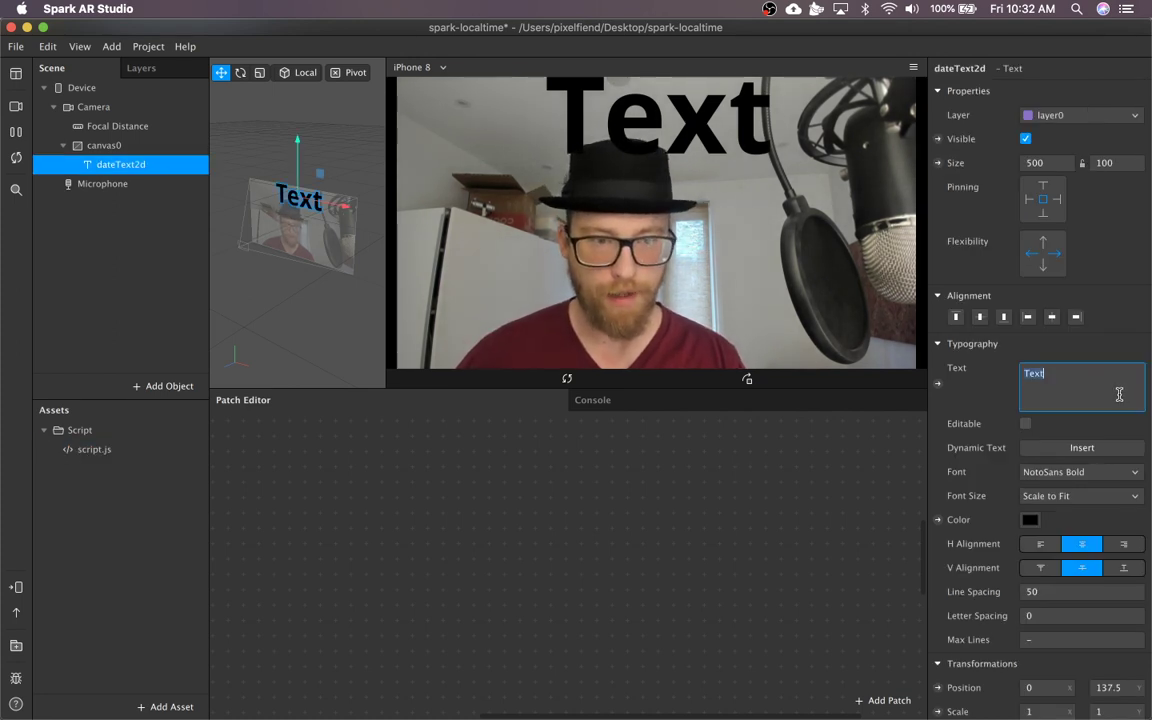
Replace the placeholder 'Text' with dynamic Time (Long), then add Date (Long)
key(BackSpace)
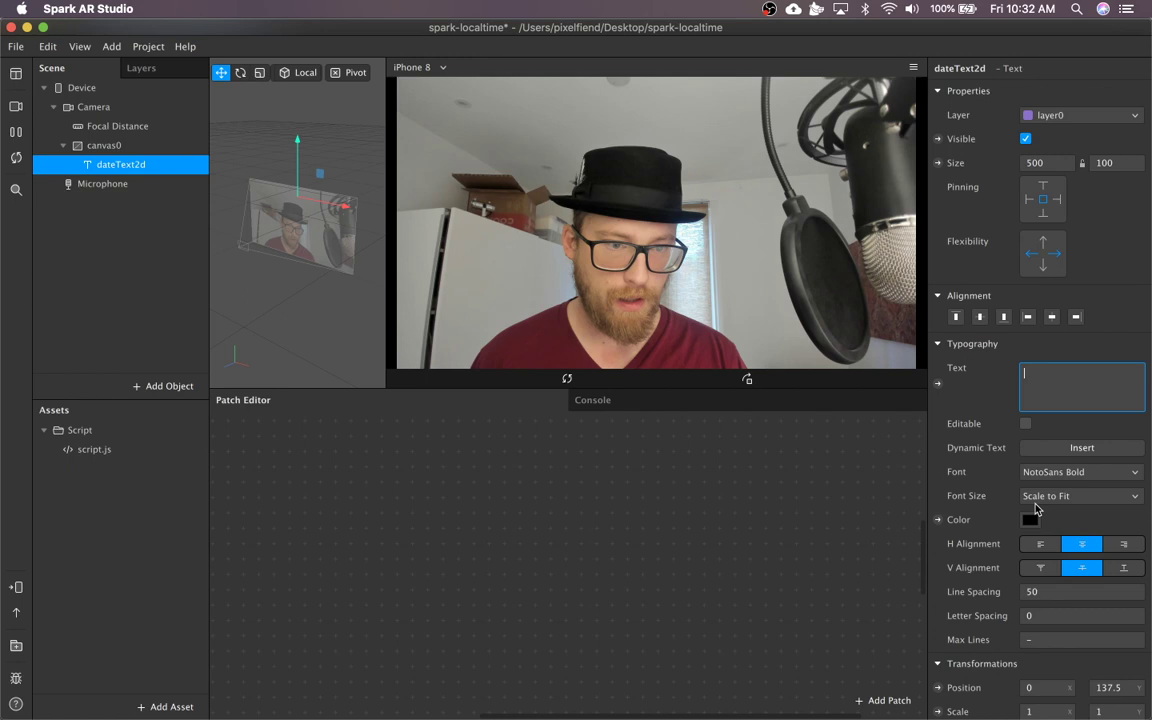
click(1075, 450)
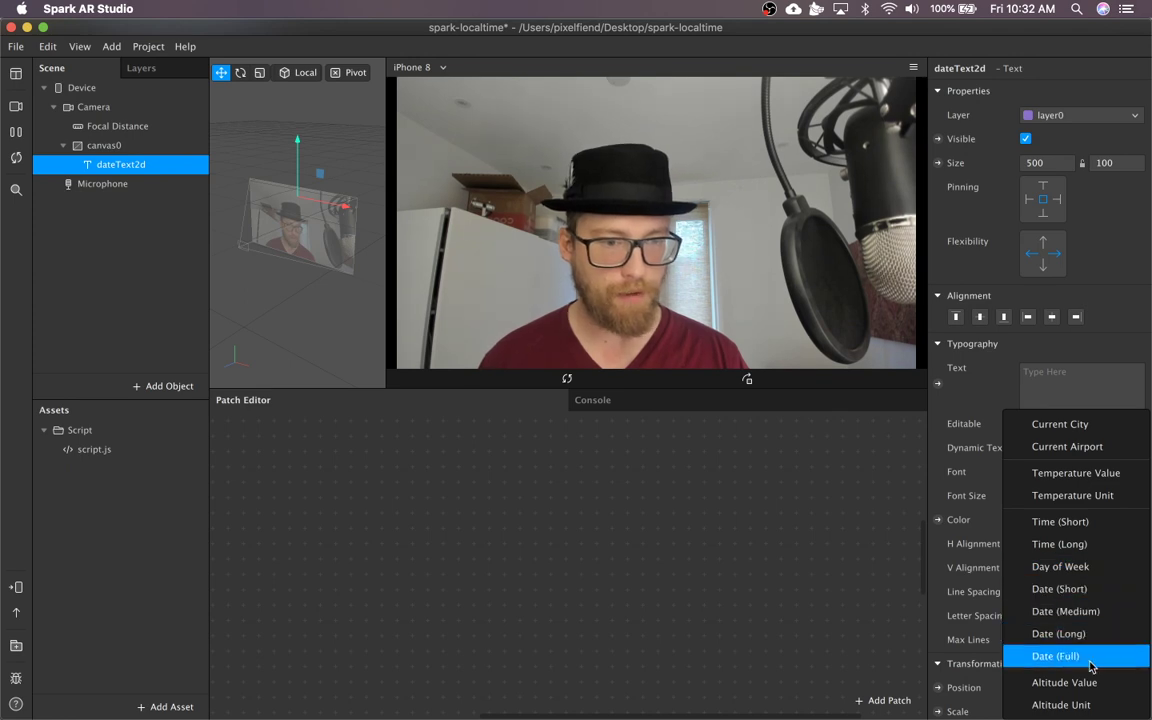
click(1100, 543)
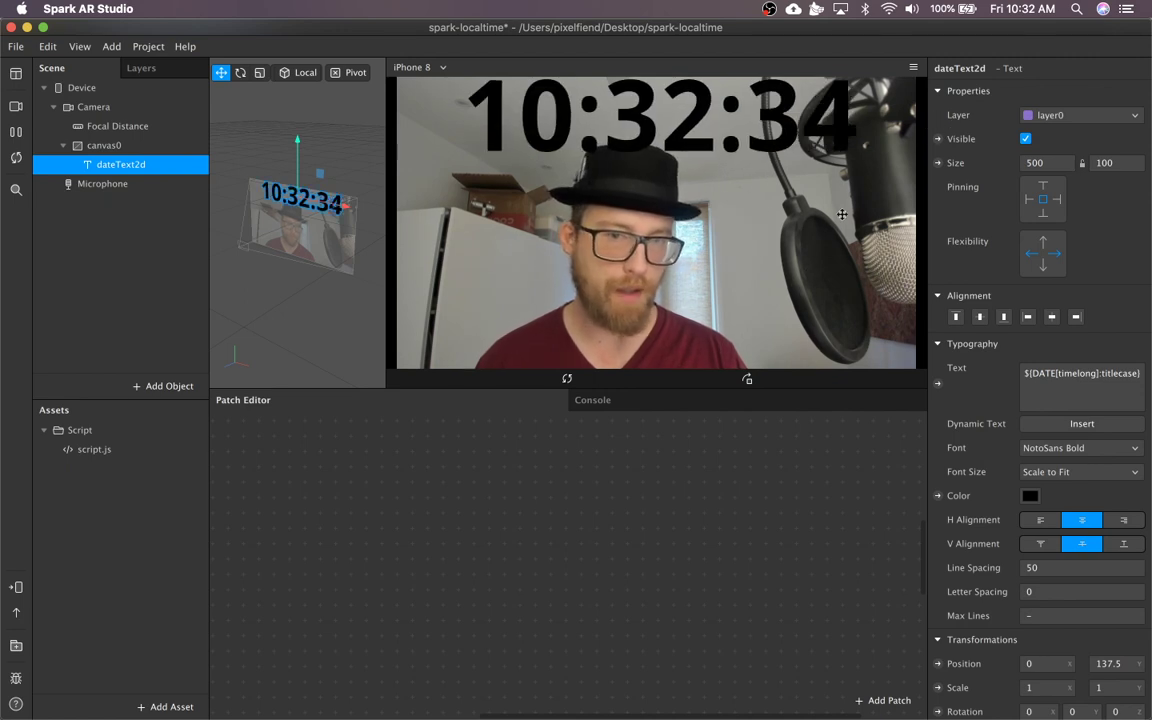
click(1076, 392)
key(super+a)
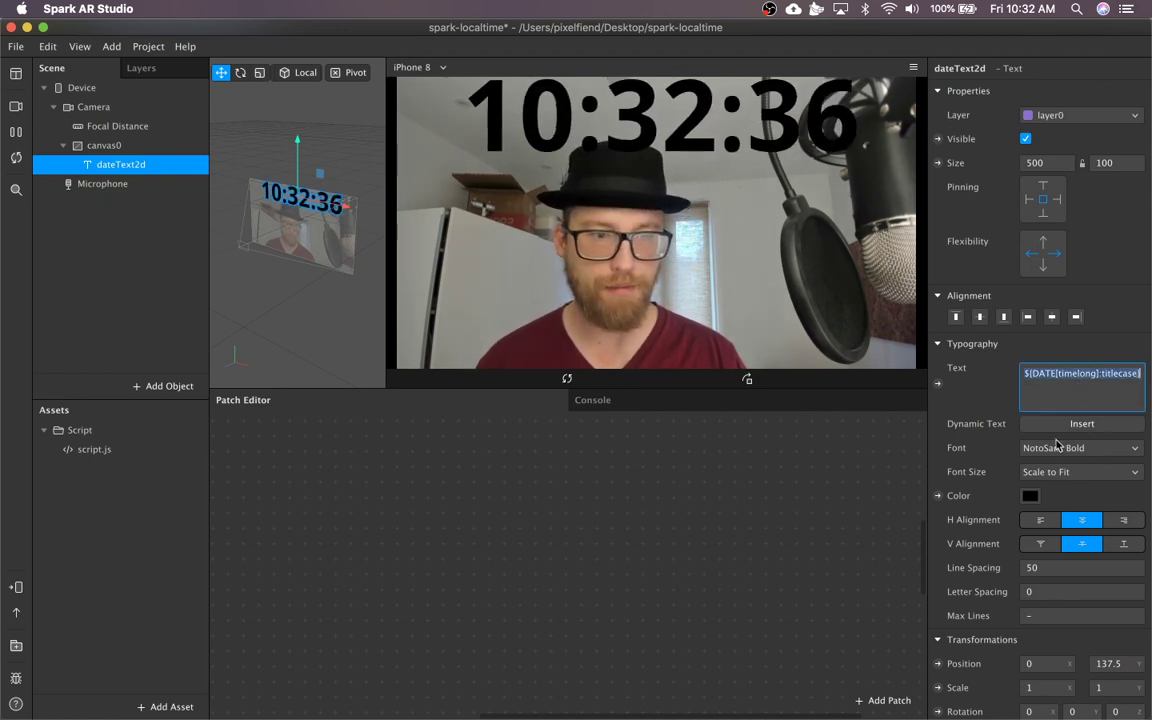
click(1095, 427)
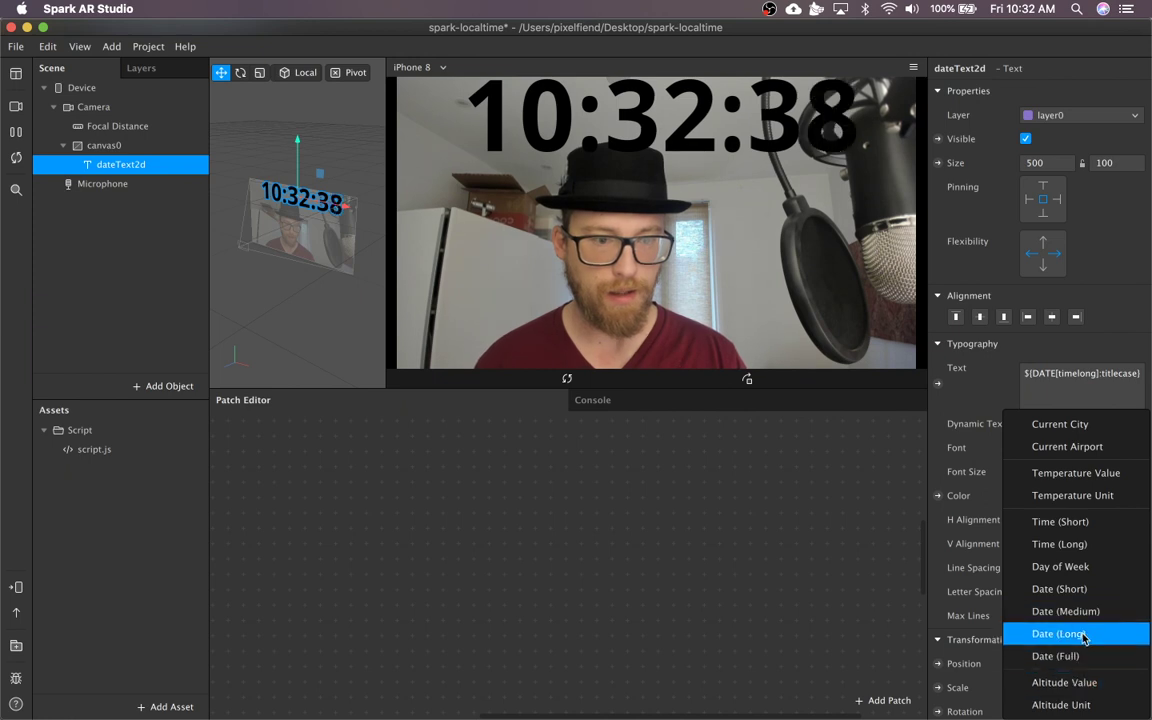
click(1082, 634)
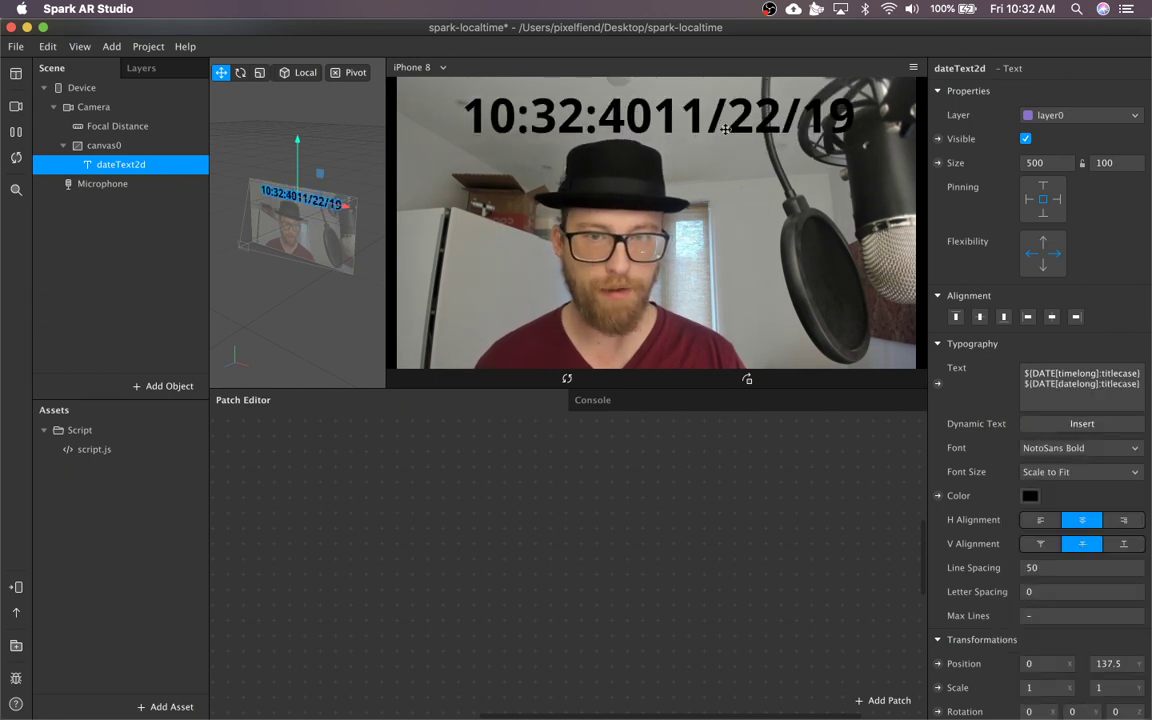
Append the dynamic Altitude Value after the date token in dateText2d's text
click(1067, 376)
key(super+a)
click(1122, 385)
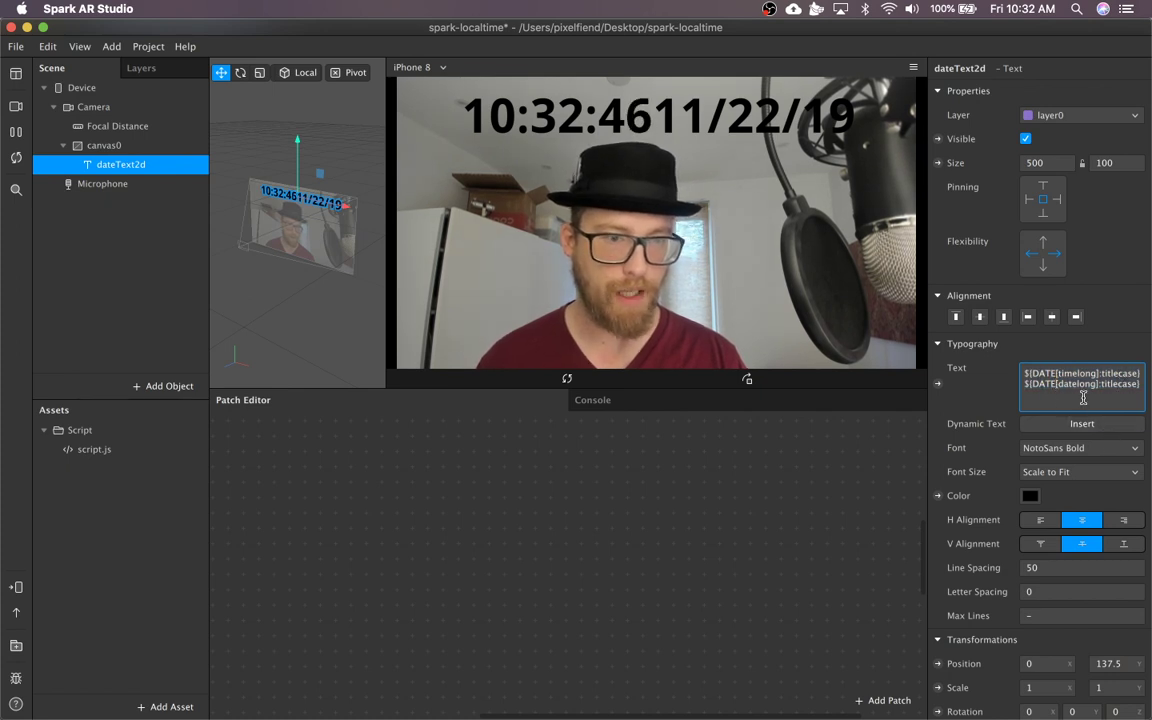
click(1135, 385)
click(1098, 424)
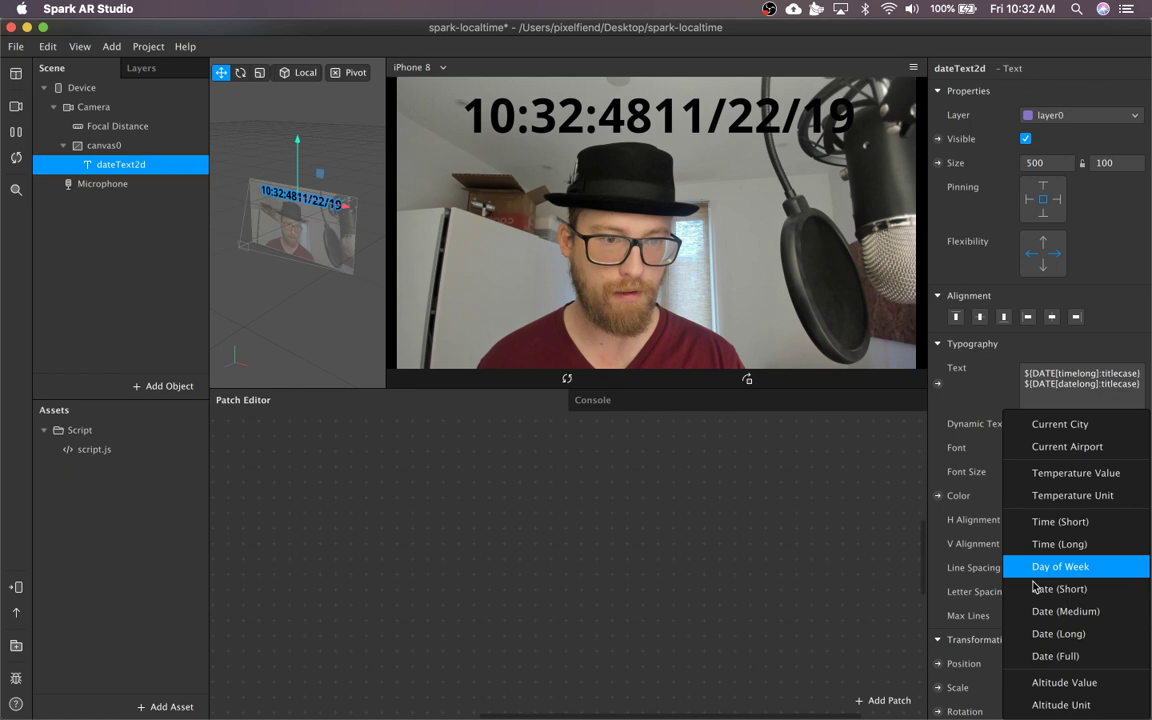
click(1068, 690)
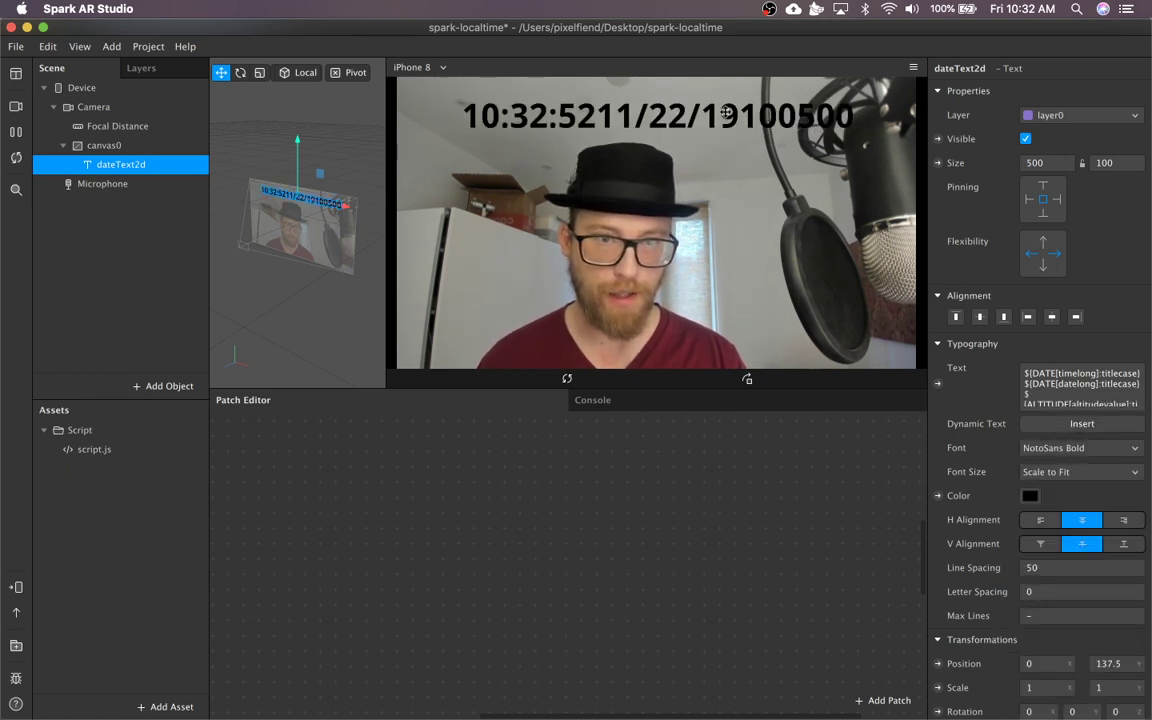
Clear the text and insert only dynamic Date (Short), showing 11/22/19
click(1028, 382)
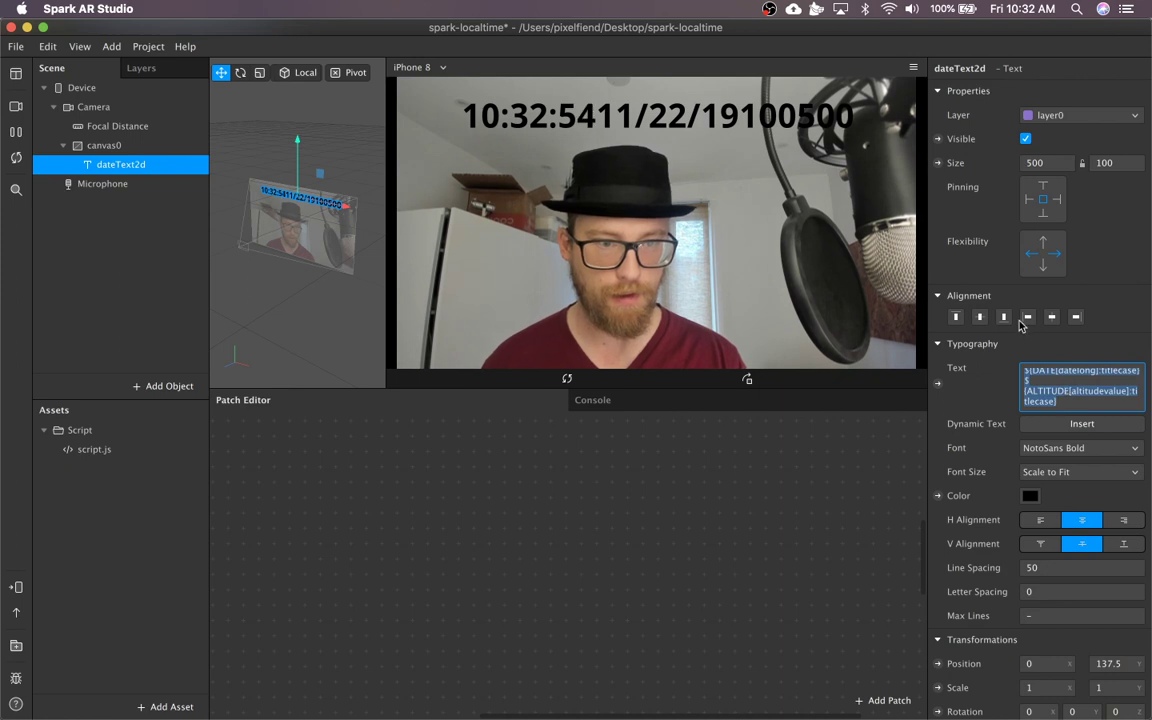
key(BackSpace)
click(1050, 447)
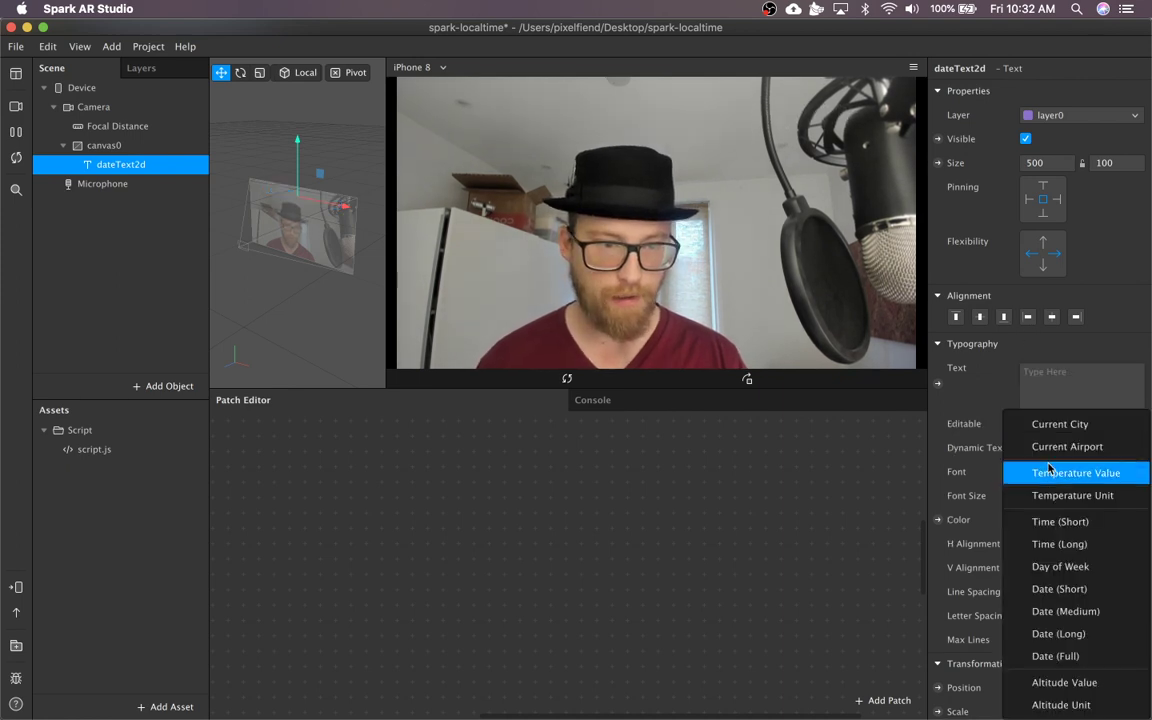
click(1060, 588)
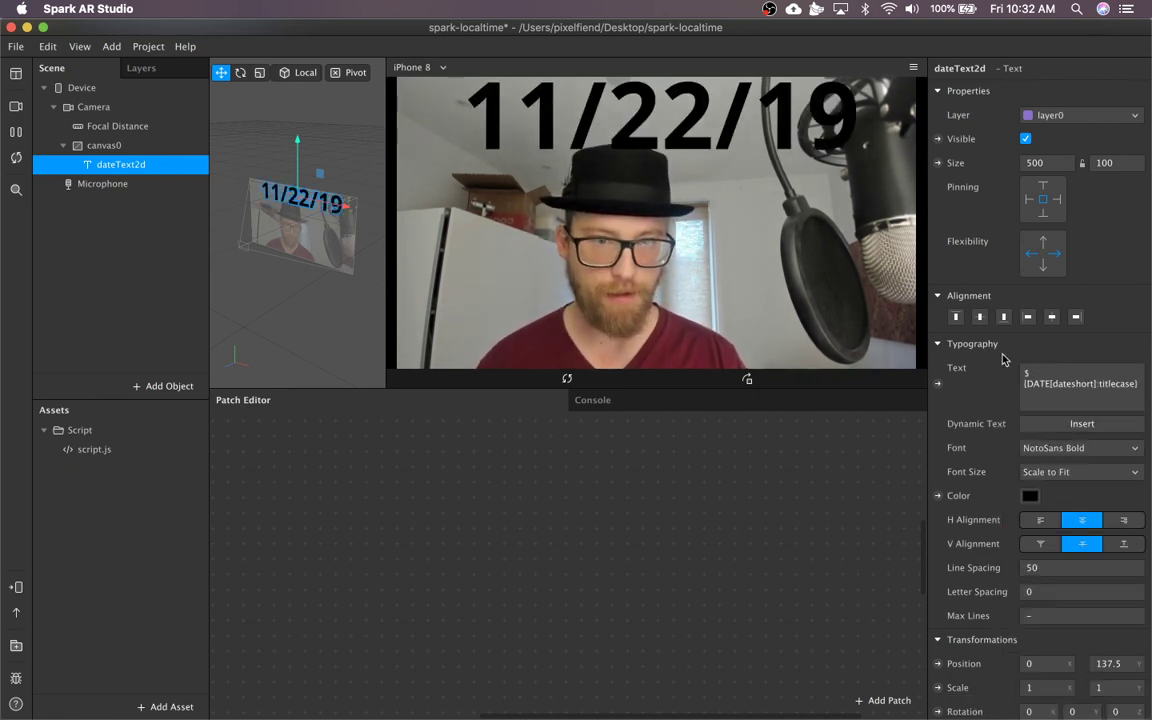
Pick hue 173°, saturation 74%, brightness 100% for the date text's colour
click(1102, 398)
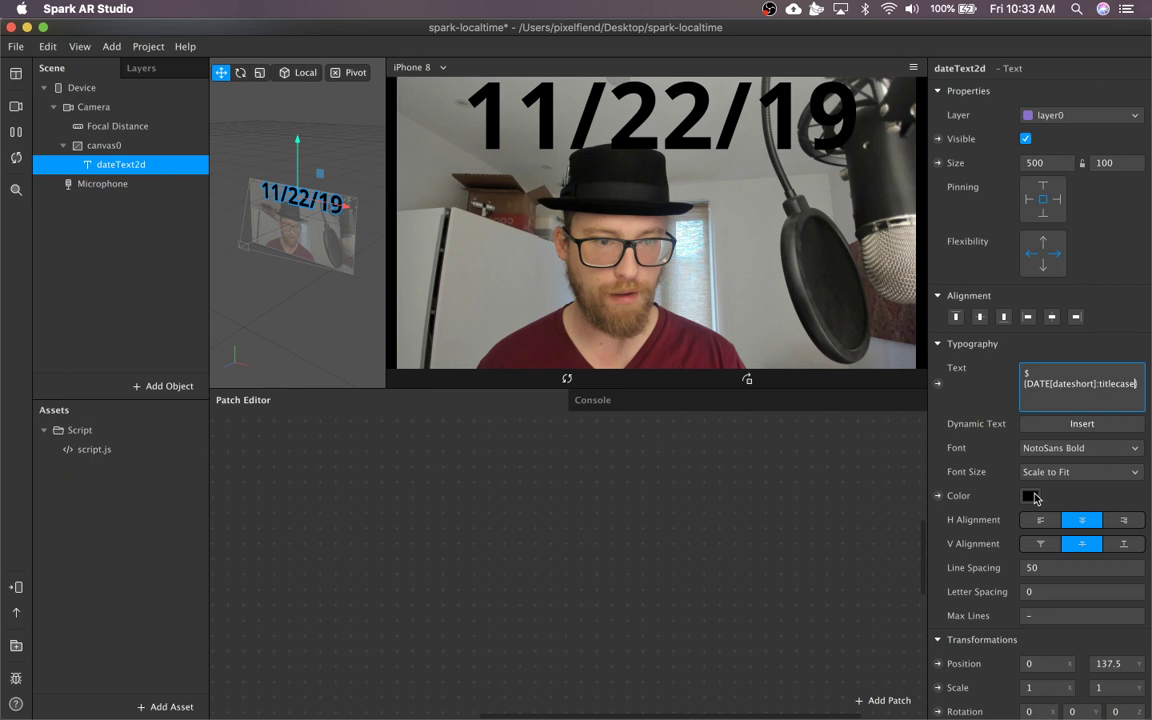
click(1030, 496)
click(118, 114)
click(148, 148)
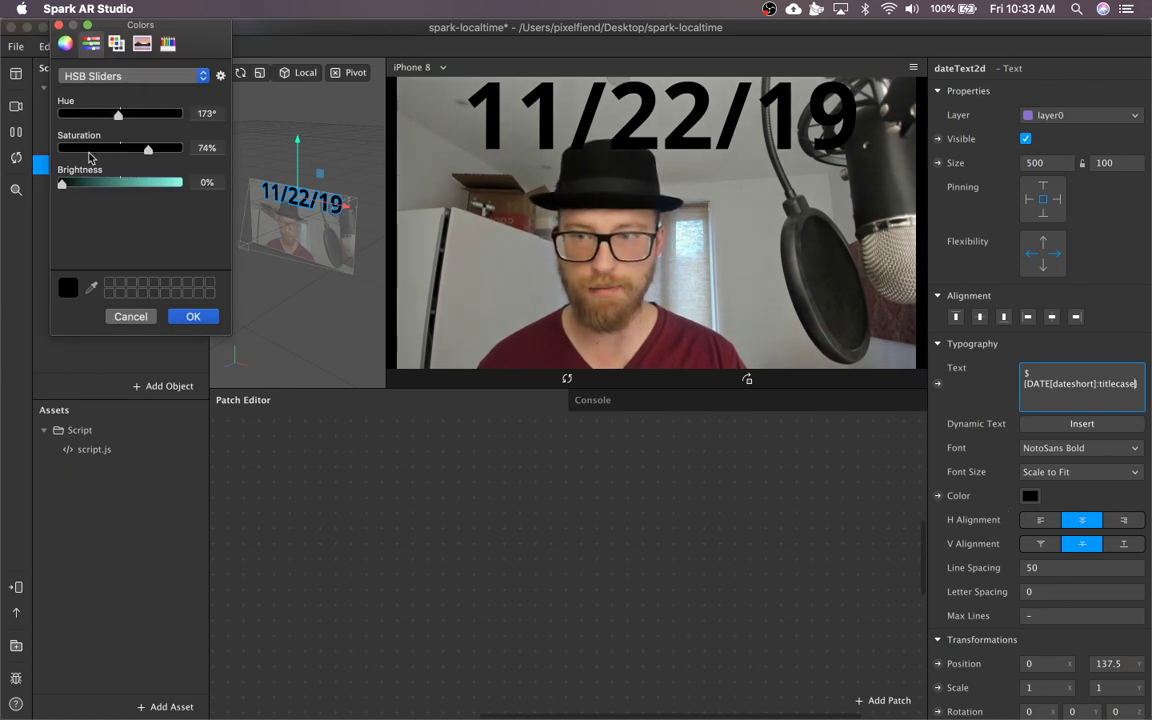
drag(118, 182, 213, 206)
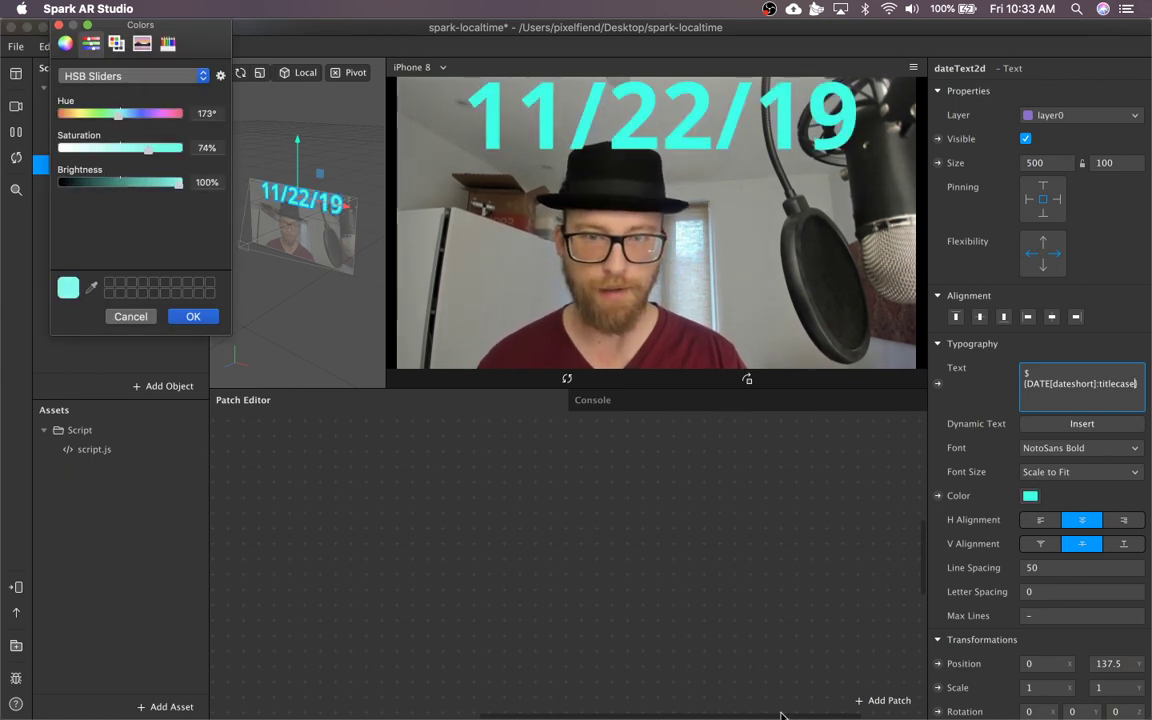
click(805, 609)
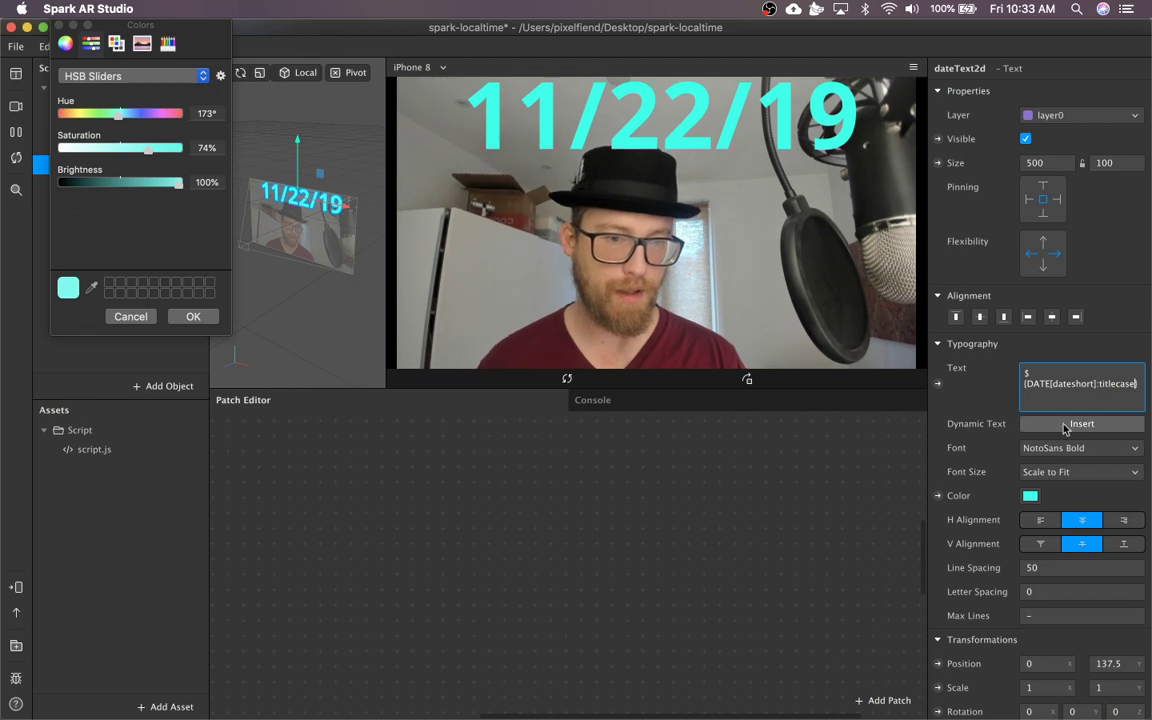
click(193, 316)
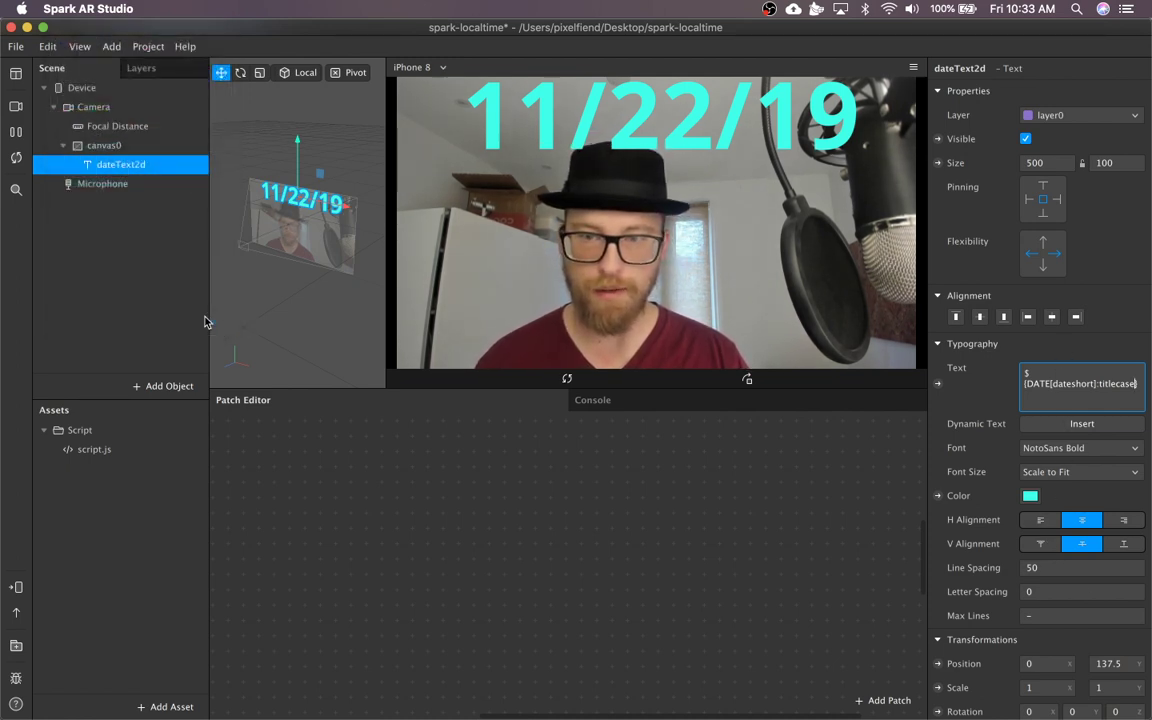
Expose dateText2d's text property as a patch and position it in the Patch Editor
click(205, 320)
click(121, 165)
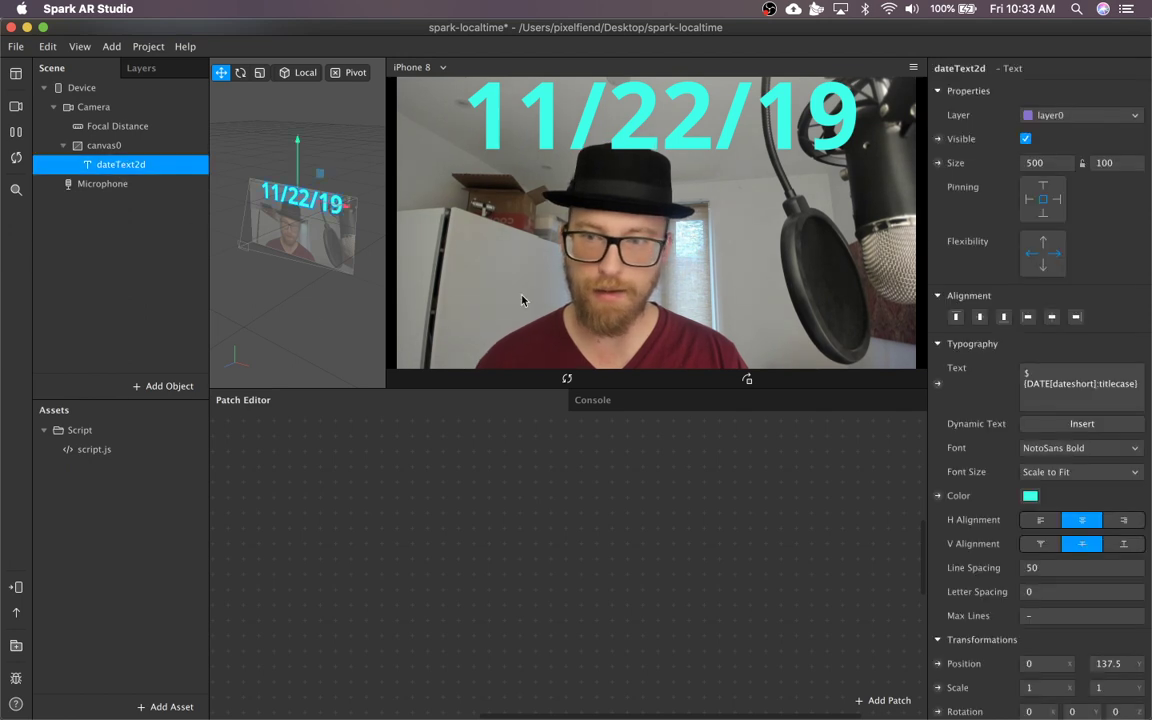
click(938, 385)
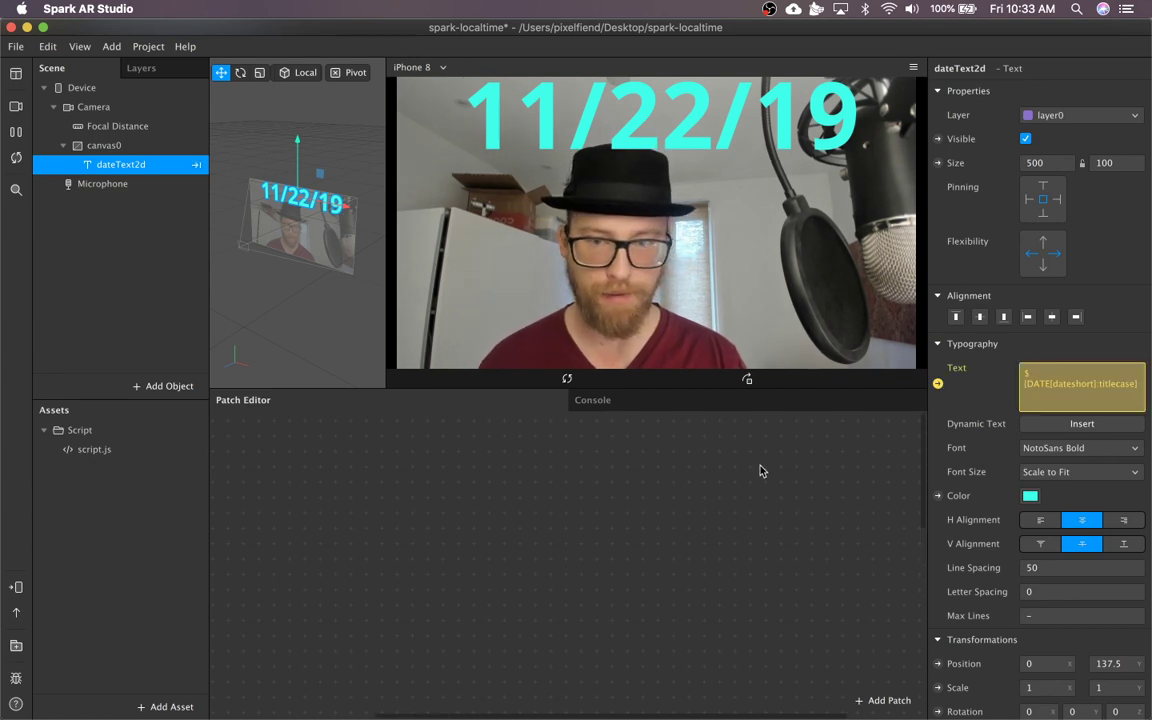
click(937, 386)
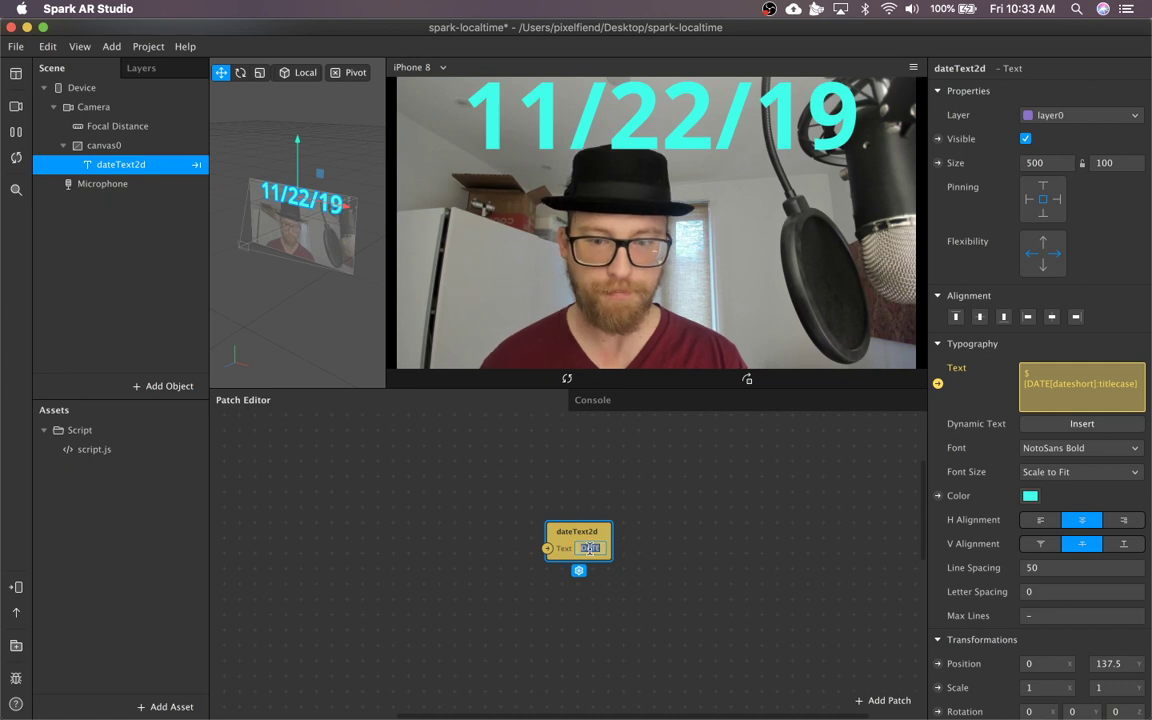
drag(612, 540, 649, 510)
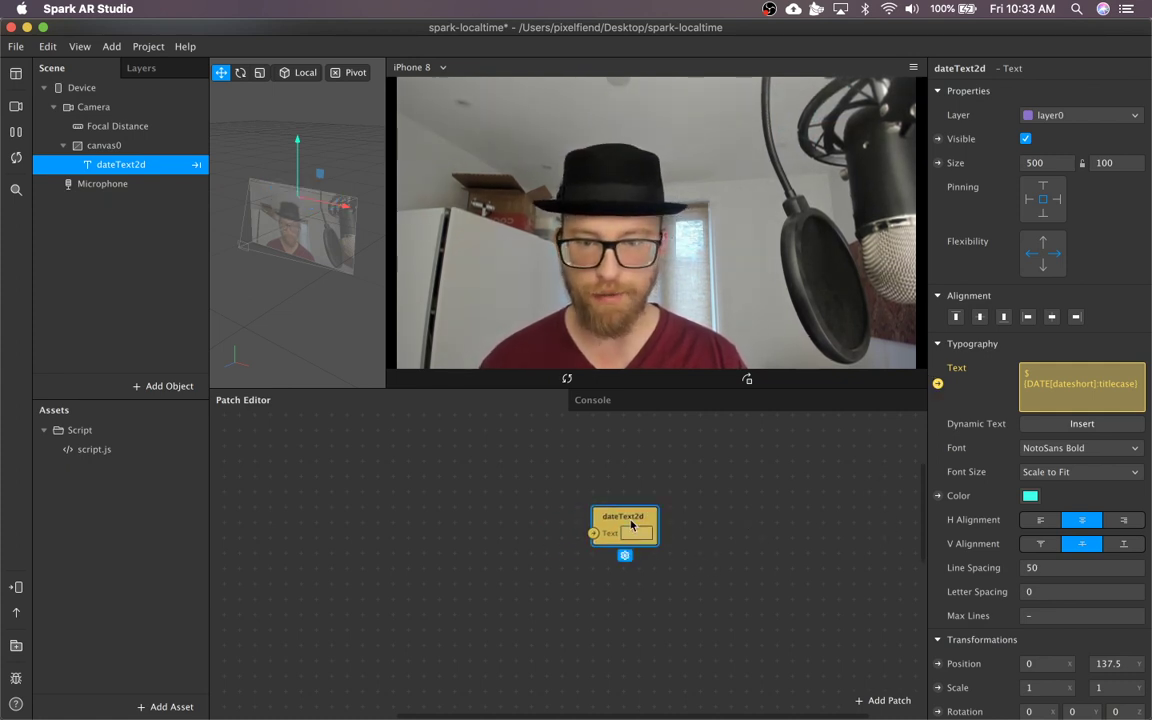
Drag script.js from Assets into the Patch Editor as a Variables From Script patch
scroll(476, 525, down, 1)
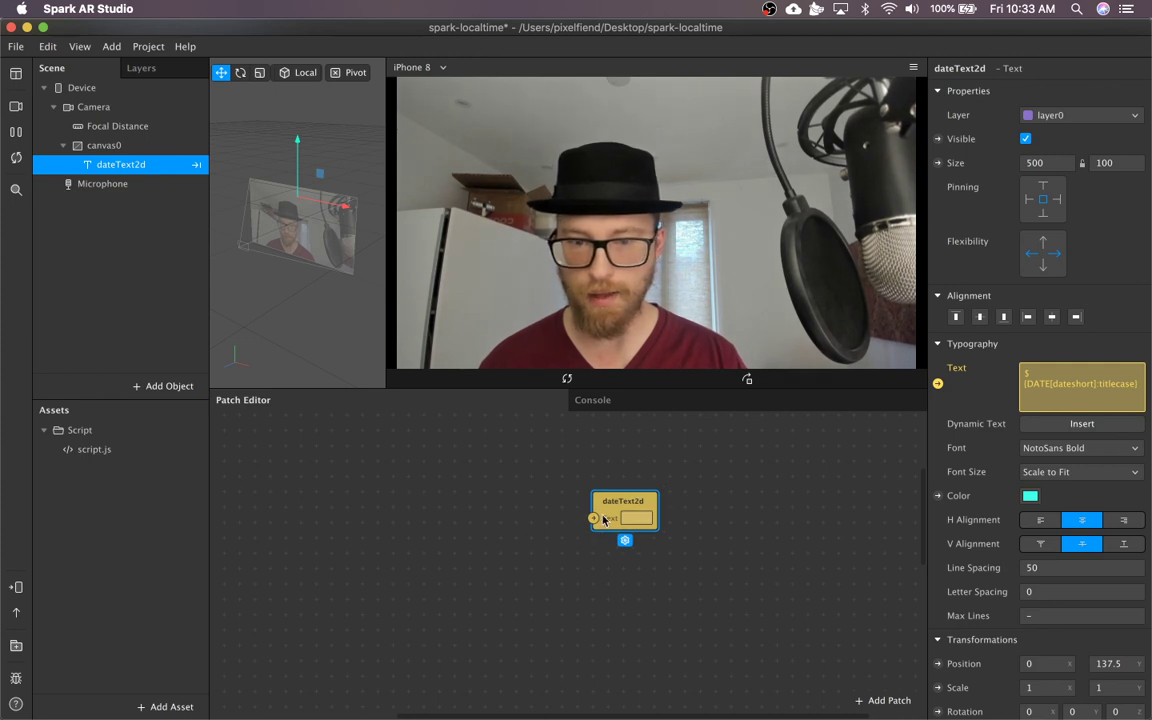
click(92, 451)
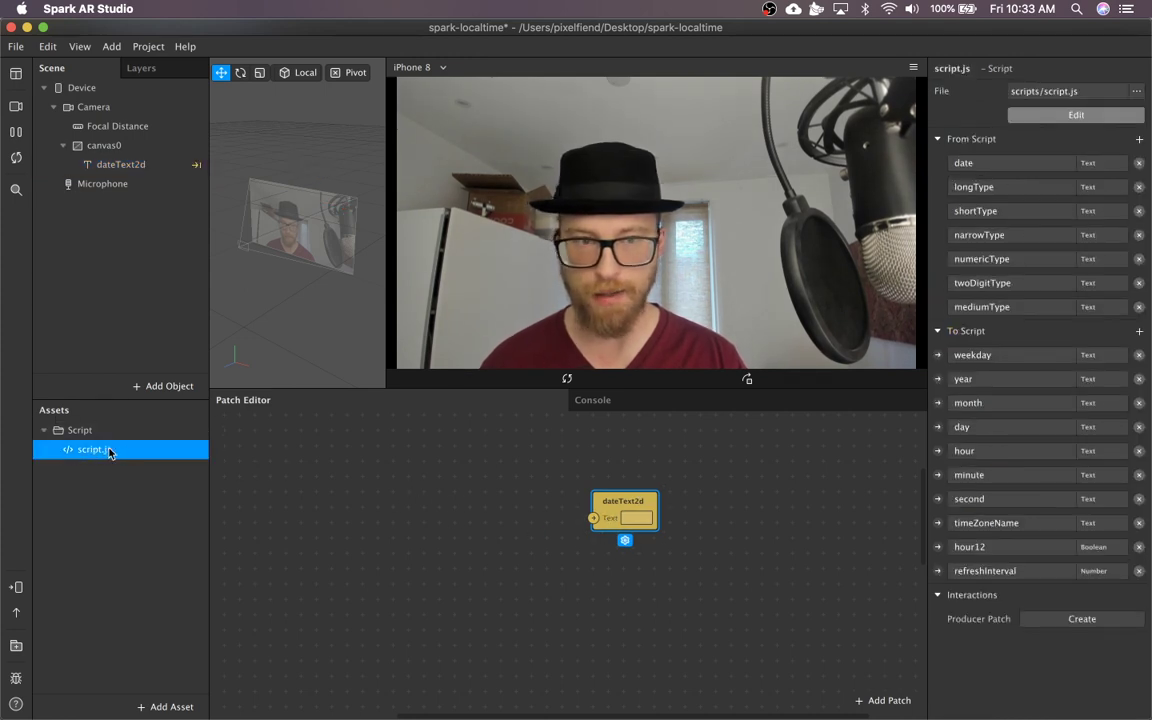
drag(110, 453, 449, 502)
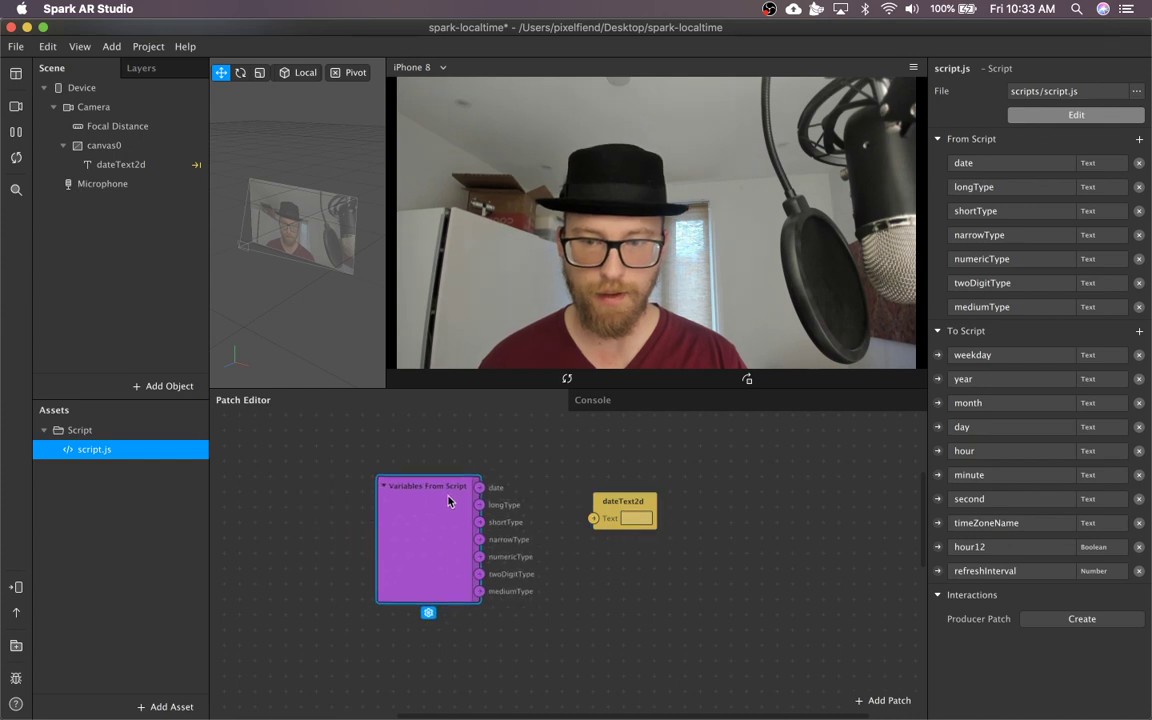
click(306, 504)
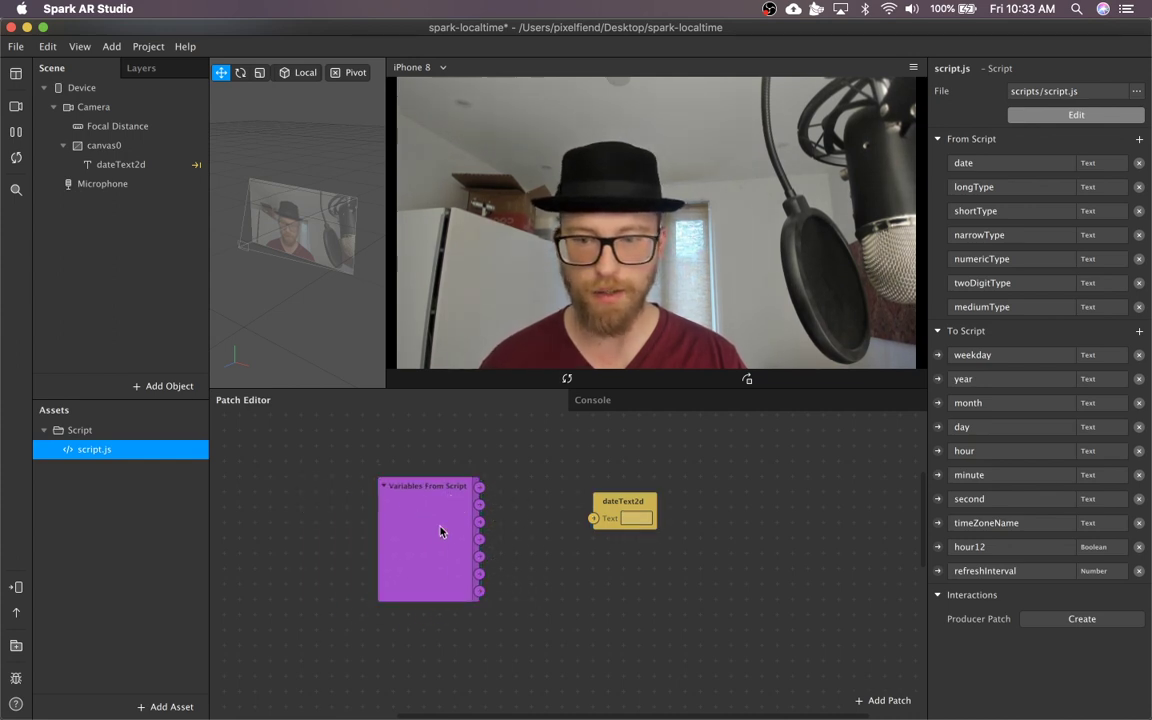
click(442, 530)
Bring up Firefox on the spark-localtime GitHub repository page and inspect its address
mouse_move(524, 705)
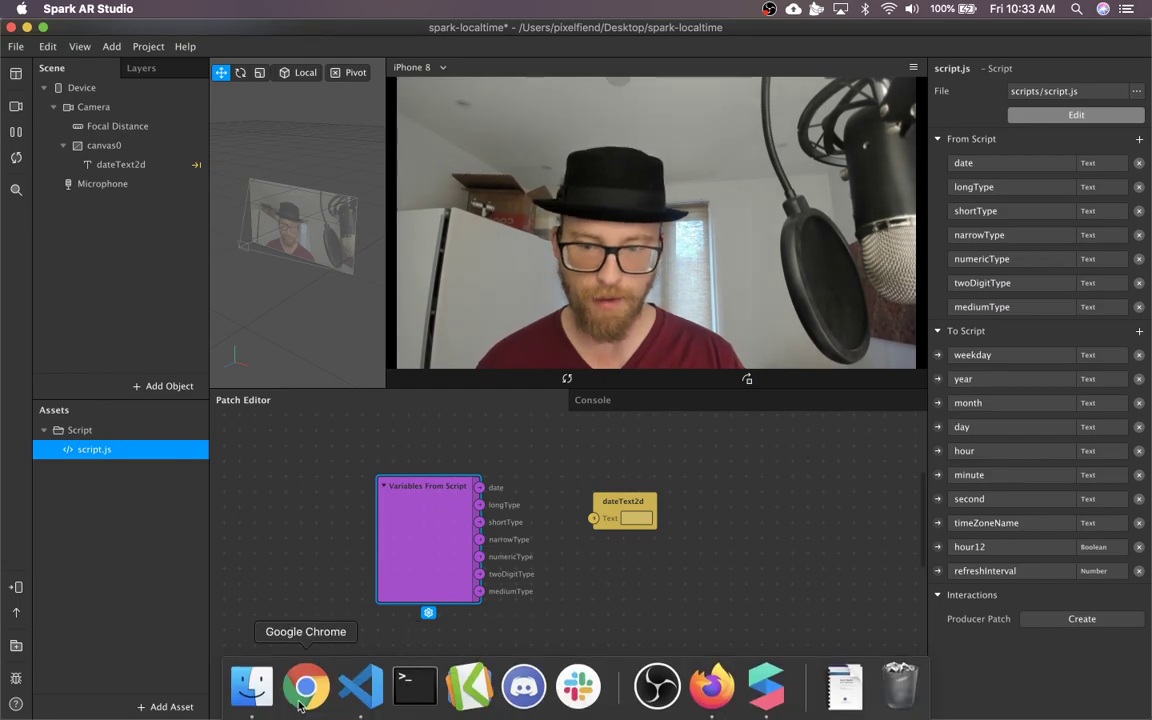
click(713, 686)
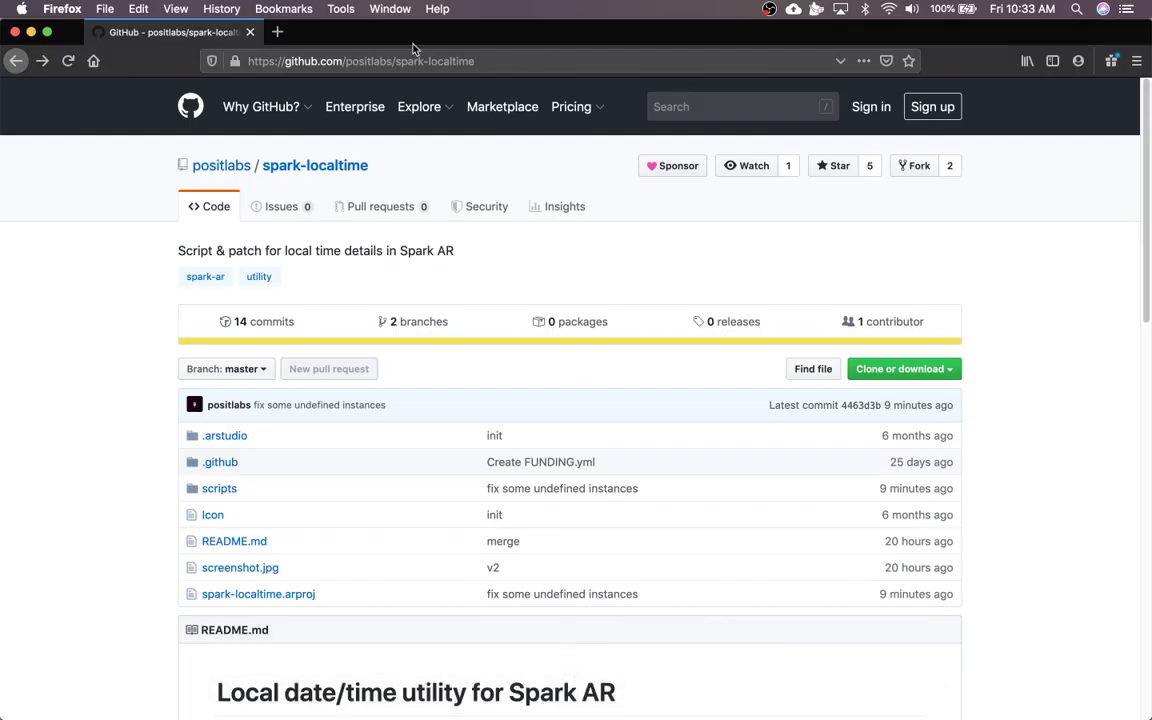
click(381, 61)
click(329, 61)
double_click(368, 61)
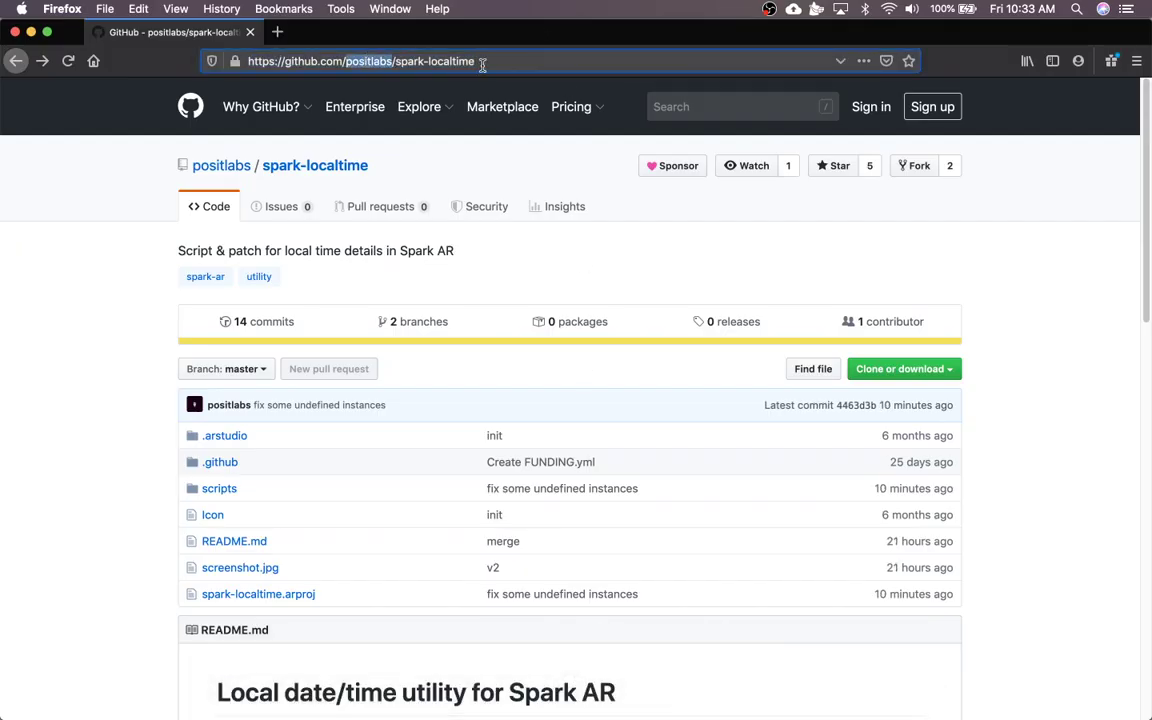
click(421, 57)
double_click(456, 61)
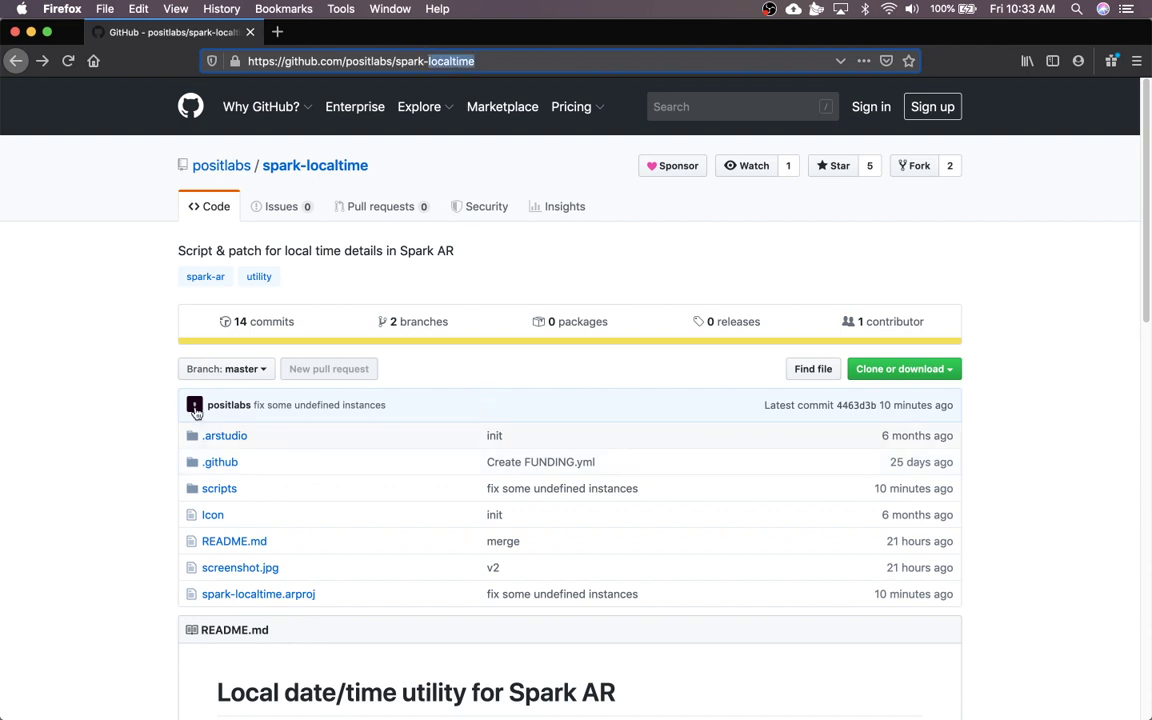
click(428, 352)
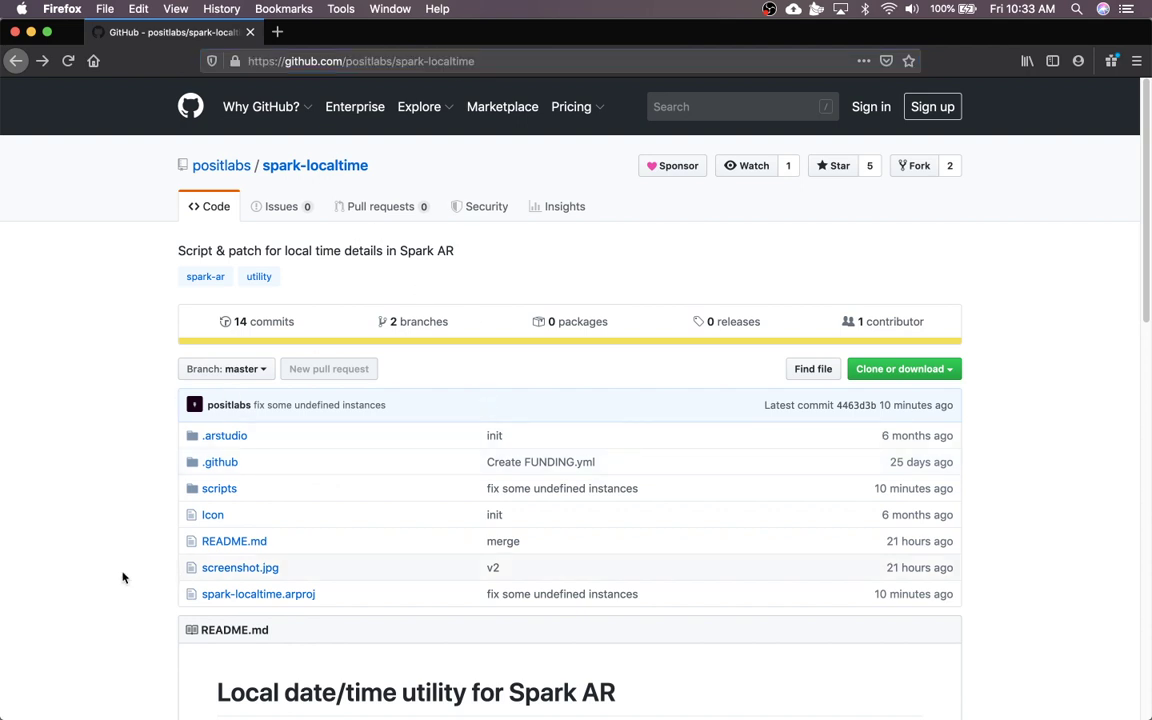
Download the spark-localtime repository as a ZIP via Clone or download
scroll(856, 414, down, 1)
click(941, 359)
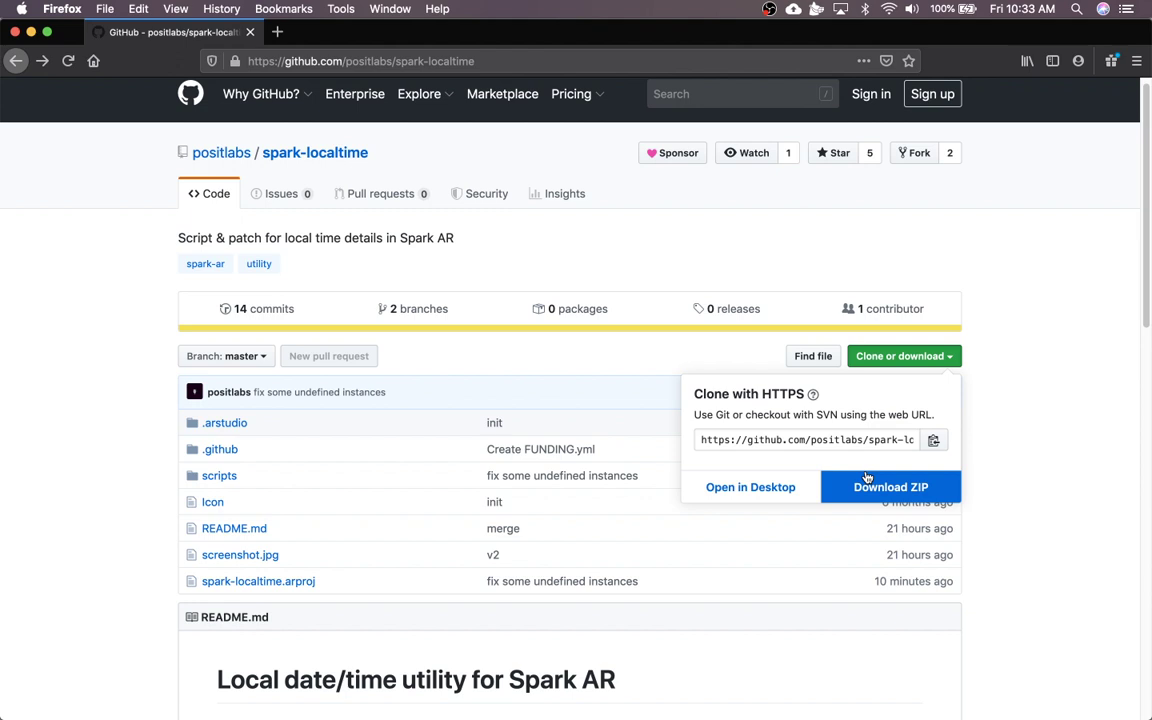
click(858, 488)
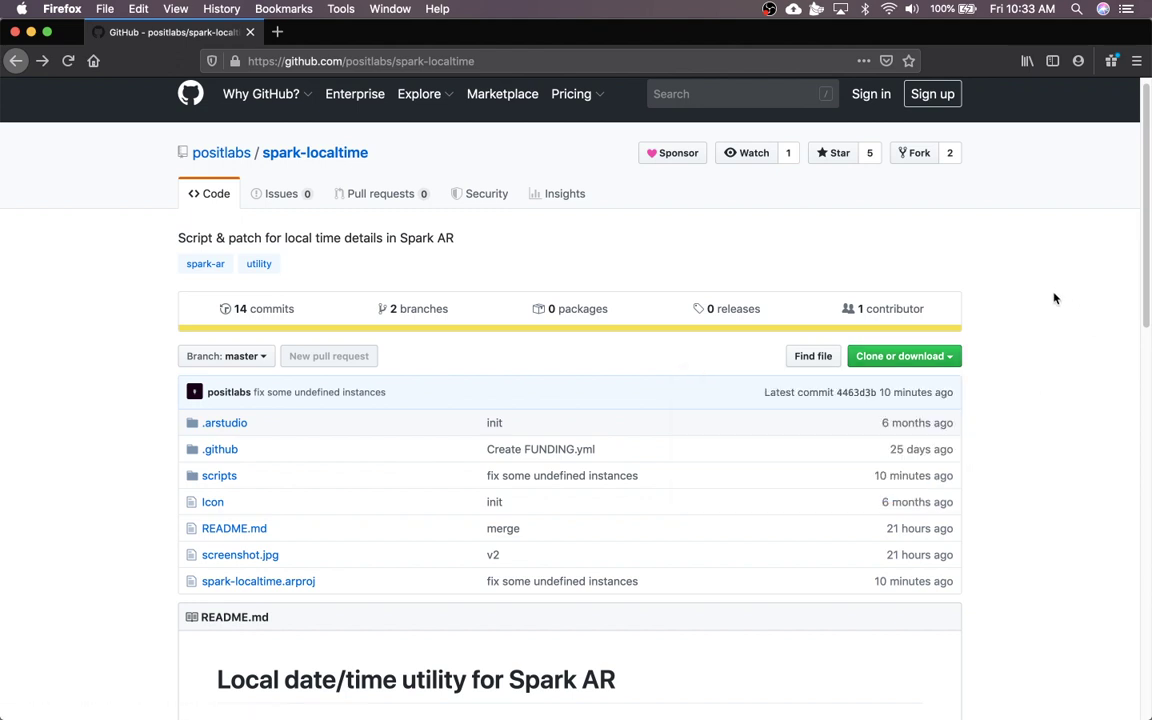
scroll(1030, 330, up, 1)
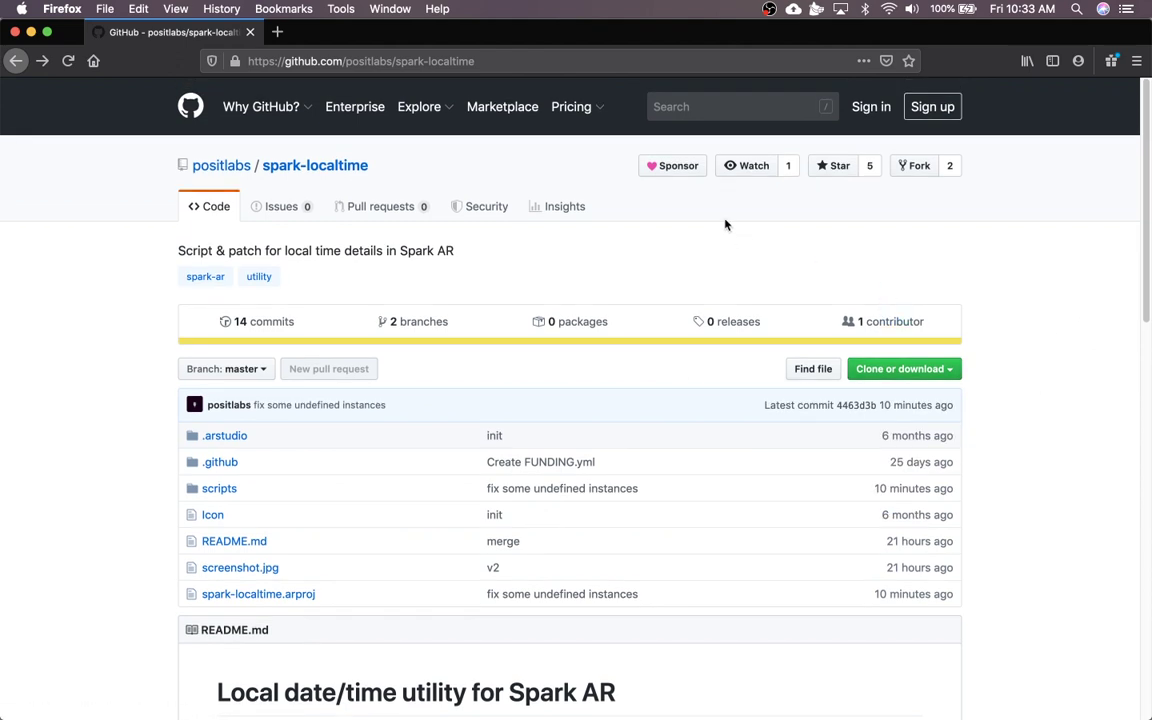
Open the author's sponsorship page and review the monthly tiers from $1 to $6000
click(674, 166)
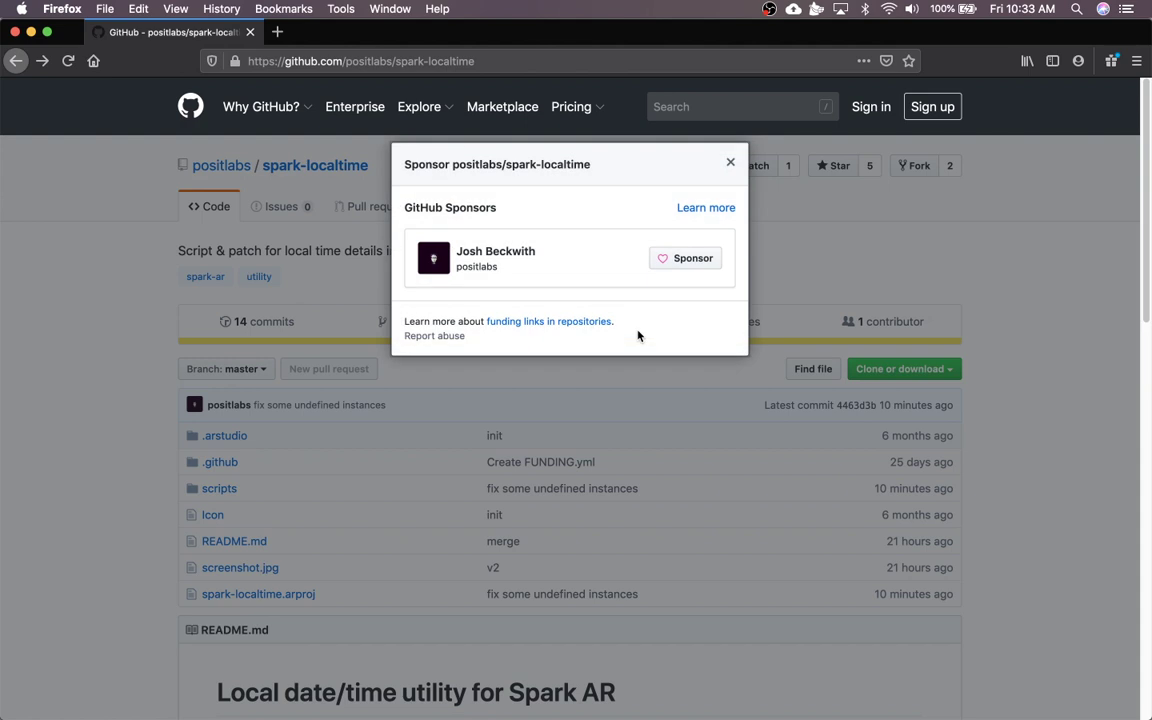
click(693, 261)
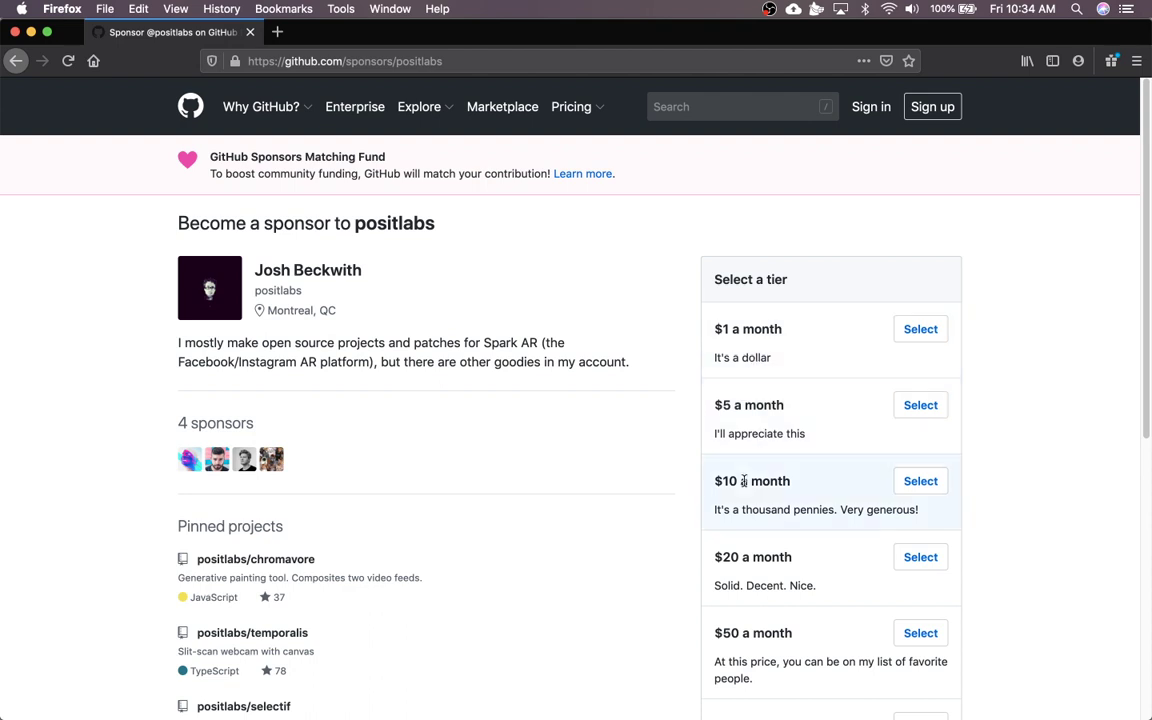
scroll(592, 464, down, 2)
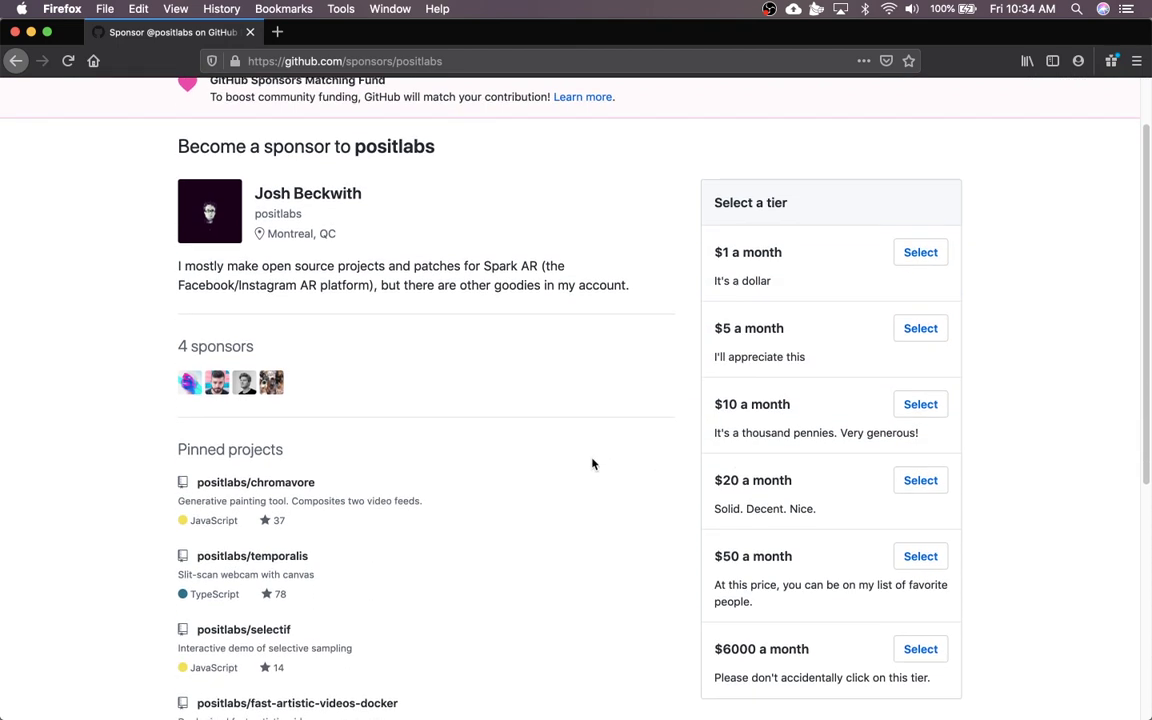
scroll(697, 553, up, 2)
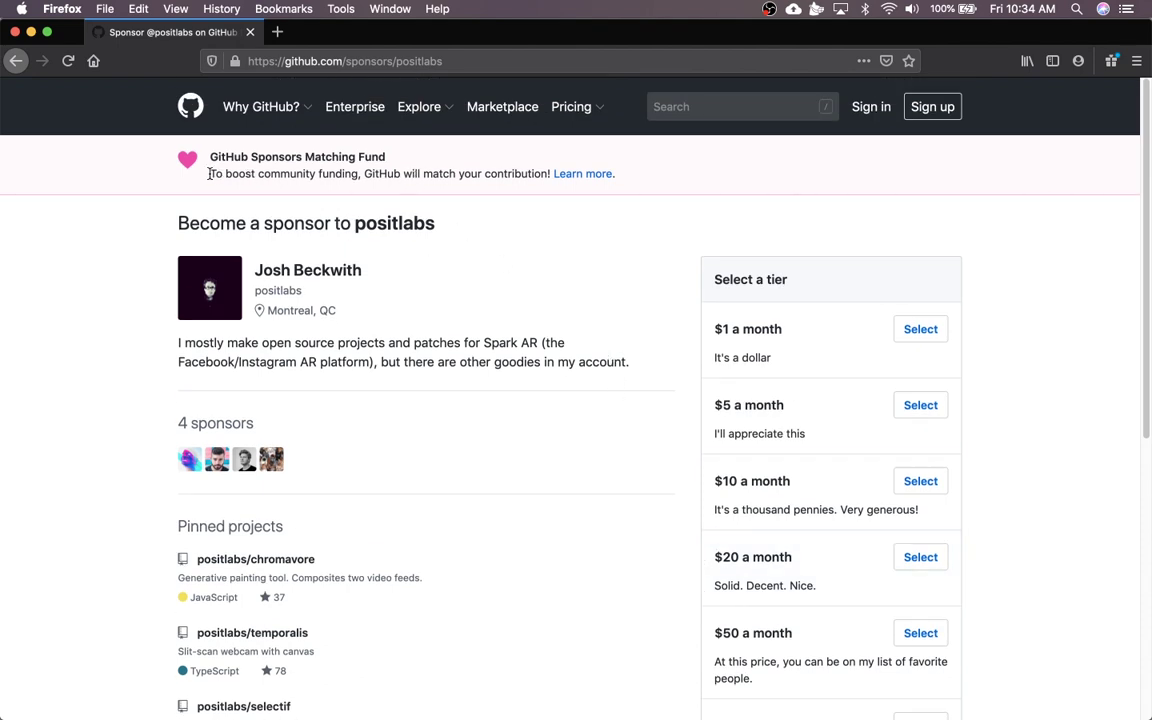
drag(209, 173, 551, 173)
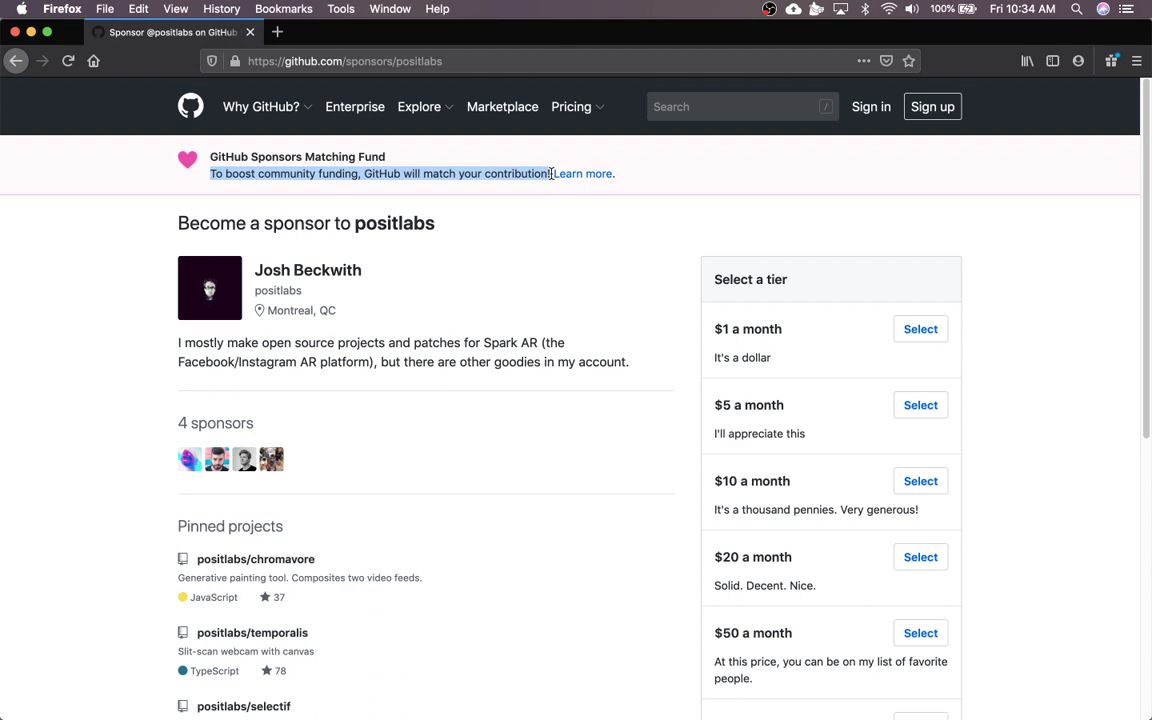
click(543, 289)
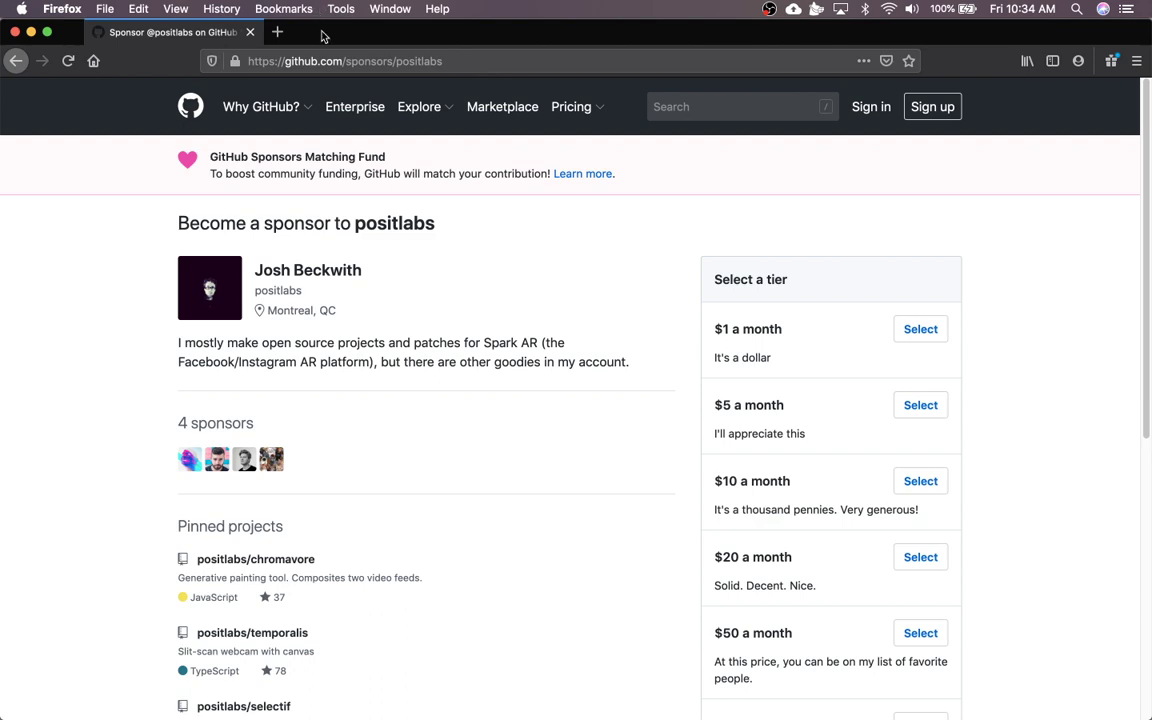
Close Firefox, move Variables From Script left and dateText2d right, and collapse From Script
click(15, 32)
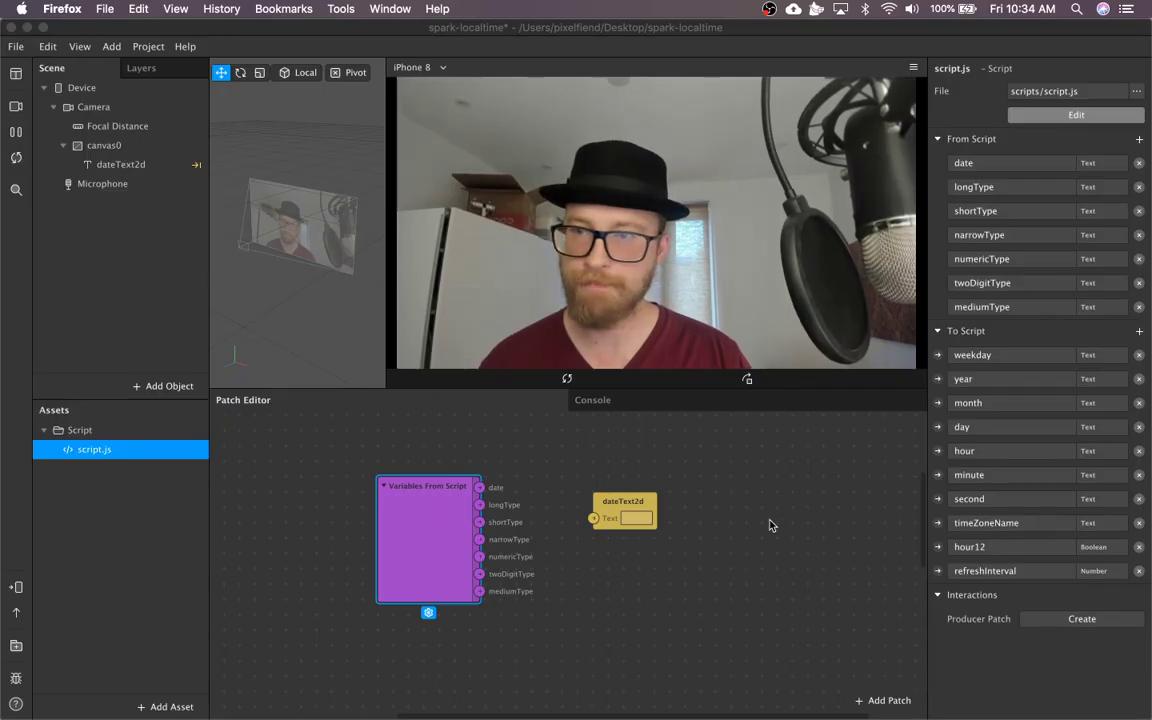
drag(440, 519, 393, 510)
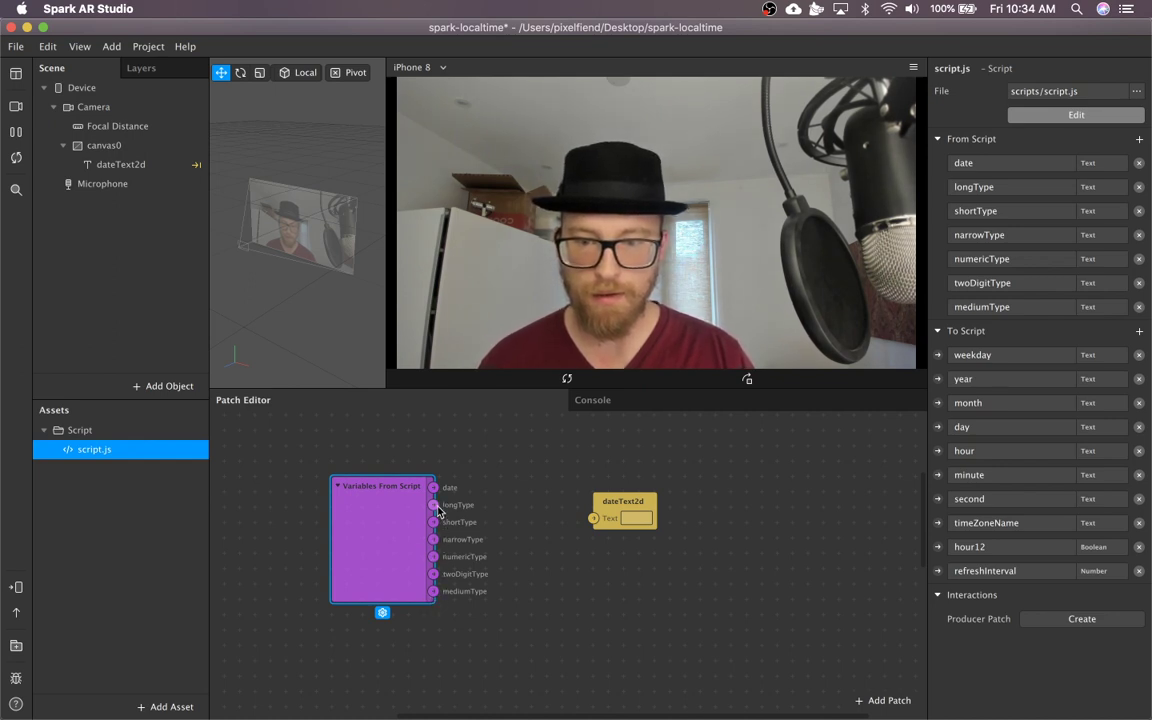
click(529, 535)
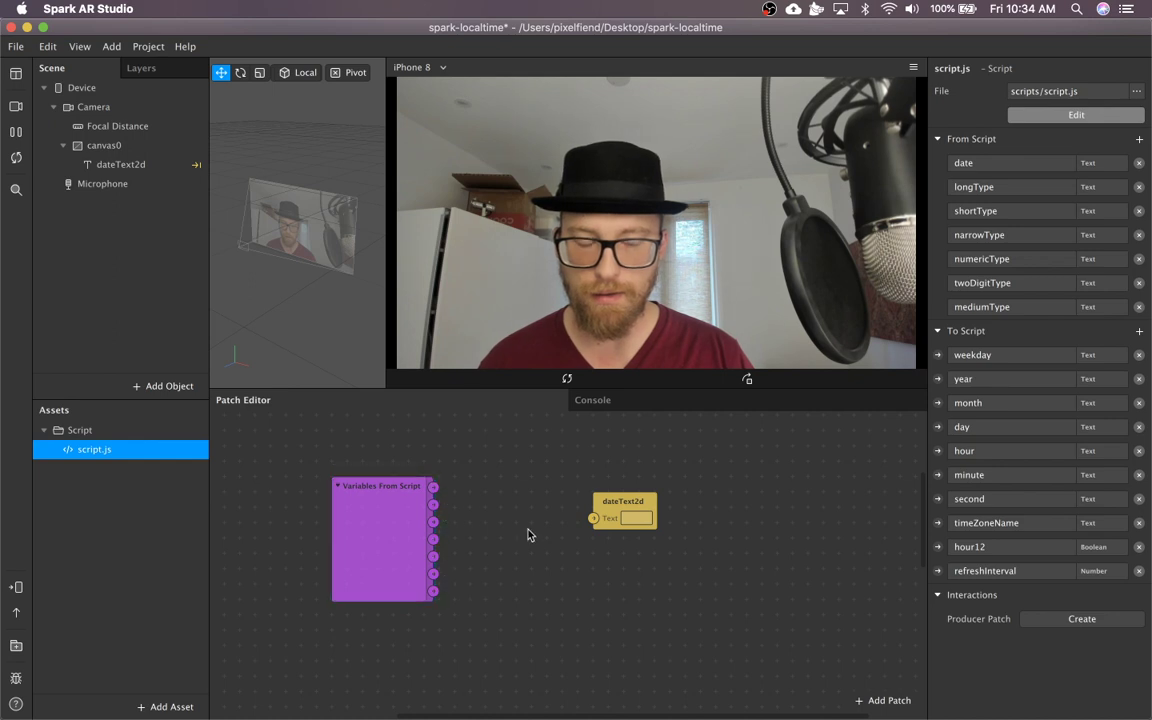
drag(642, 500, 687, 500)
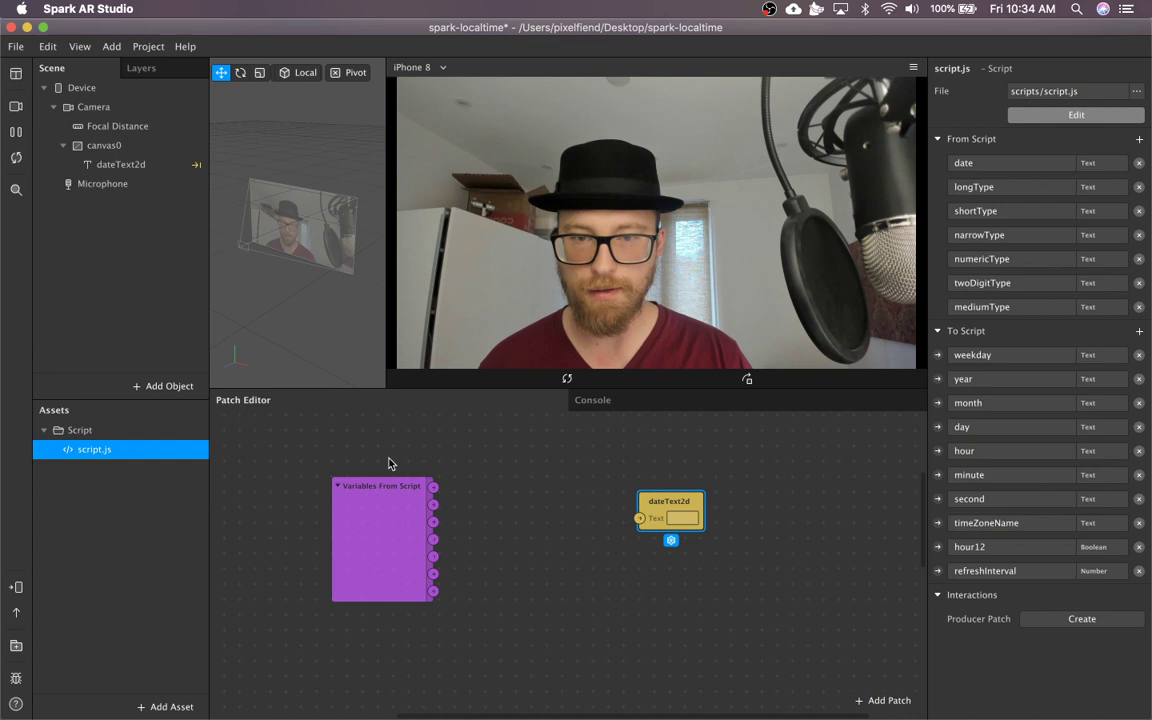
click(486, 458)
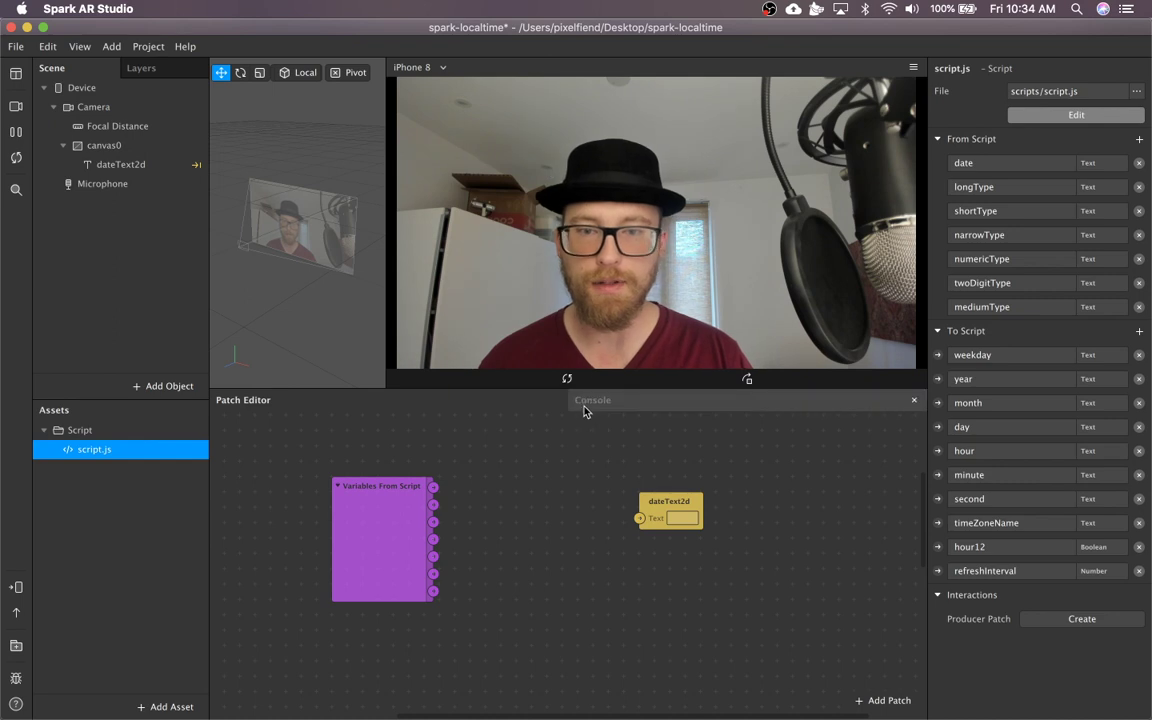
click(386, 527)
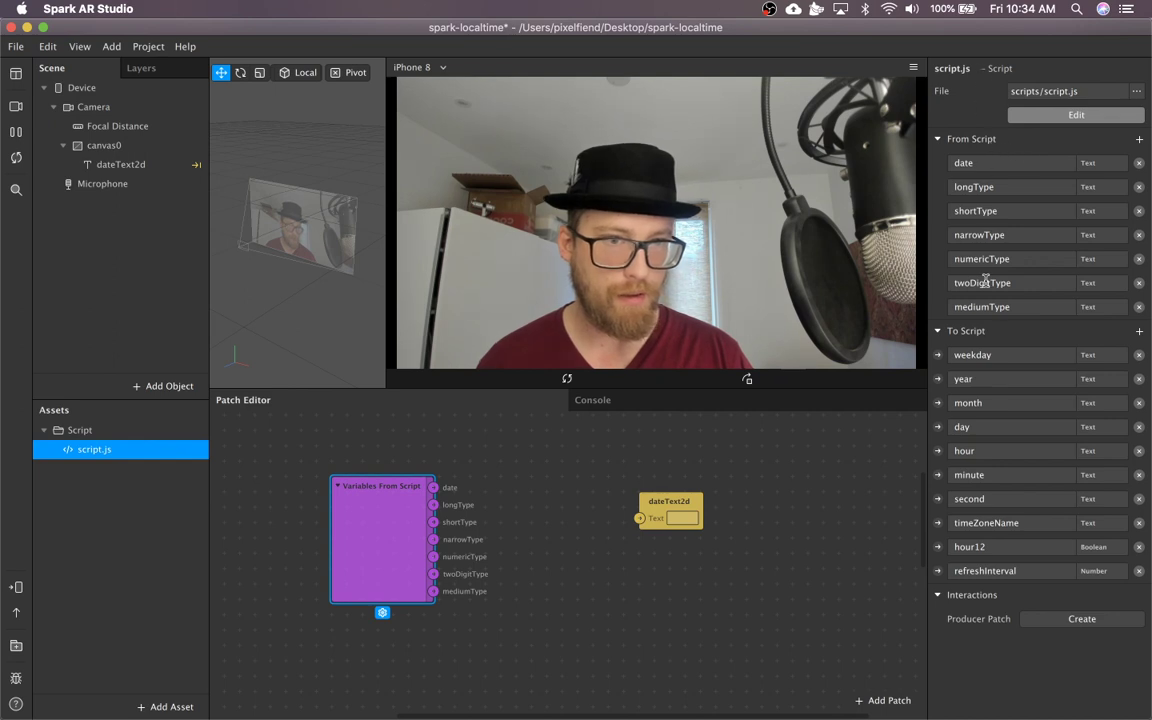
click(966, 139)
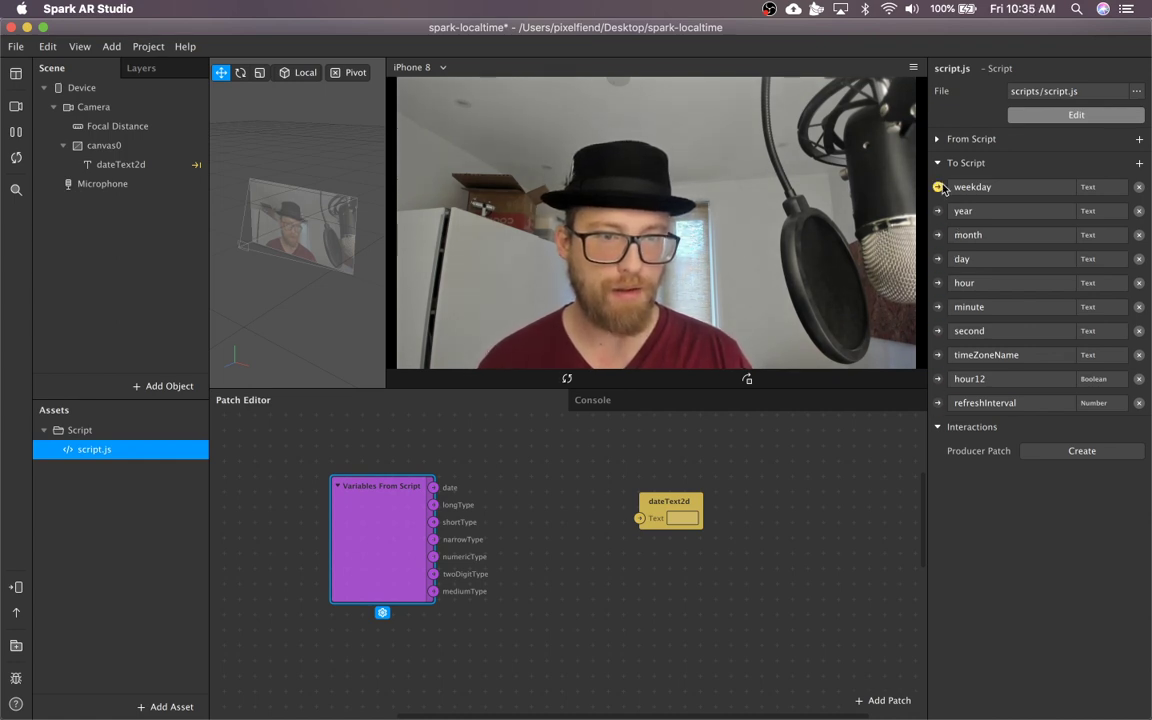
Connect the script's date output to dateText2d's text input and reposition the patch
click(669, 501)
drag(669, 501, 638, 455)
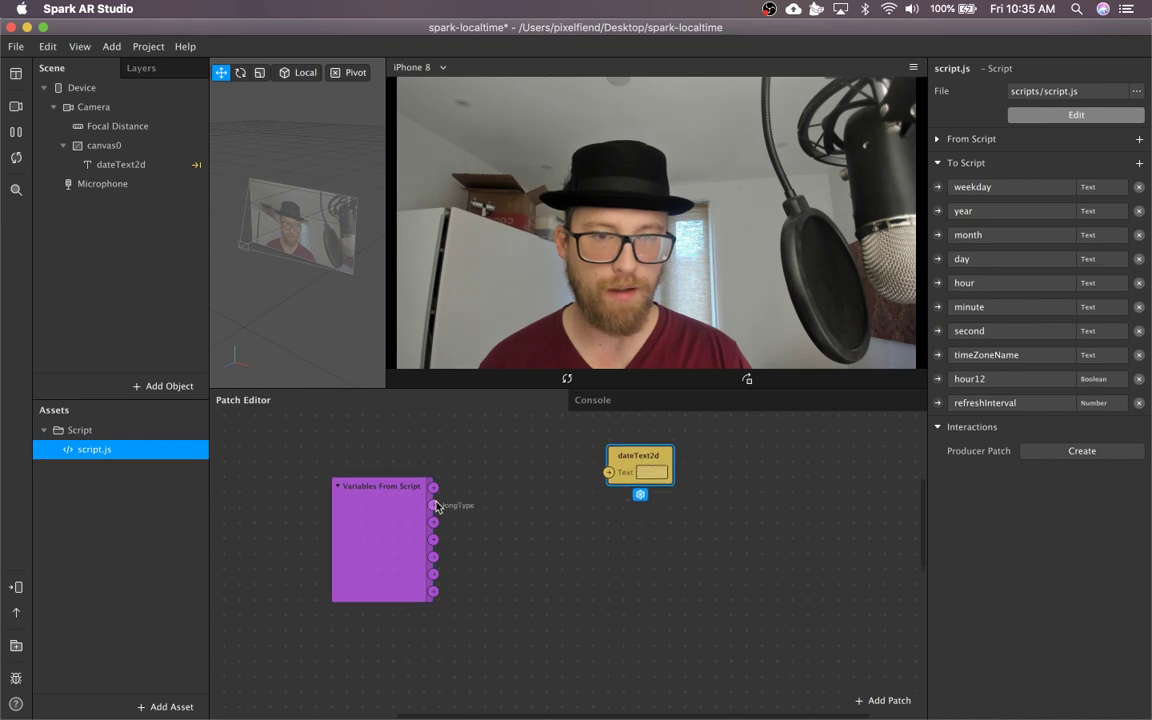
drag(433, 487, 609, 478)
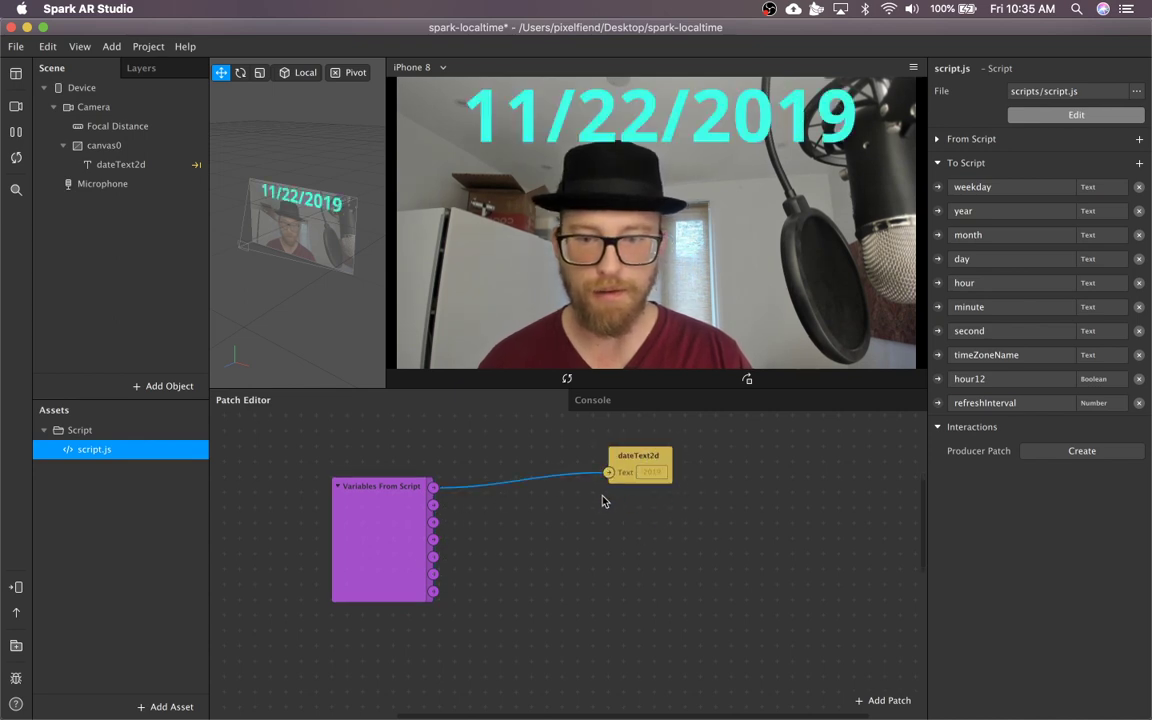
drag(651, 454, 558, 455)
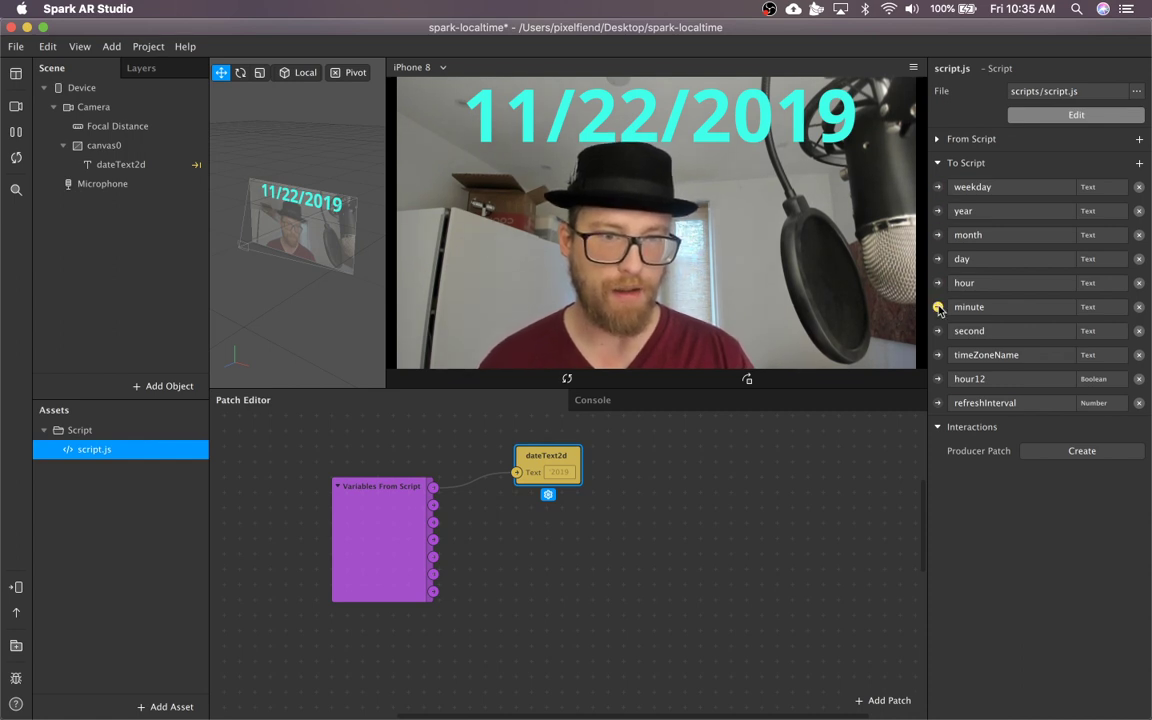
Create weekday, hour and minute patches from the To Script variables
click(938, 187)
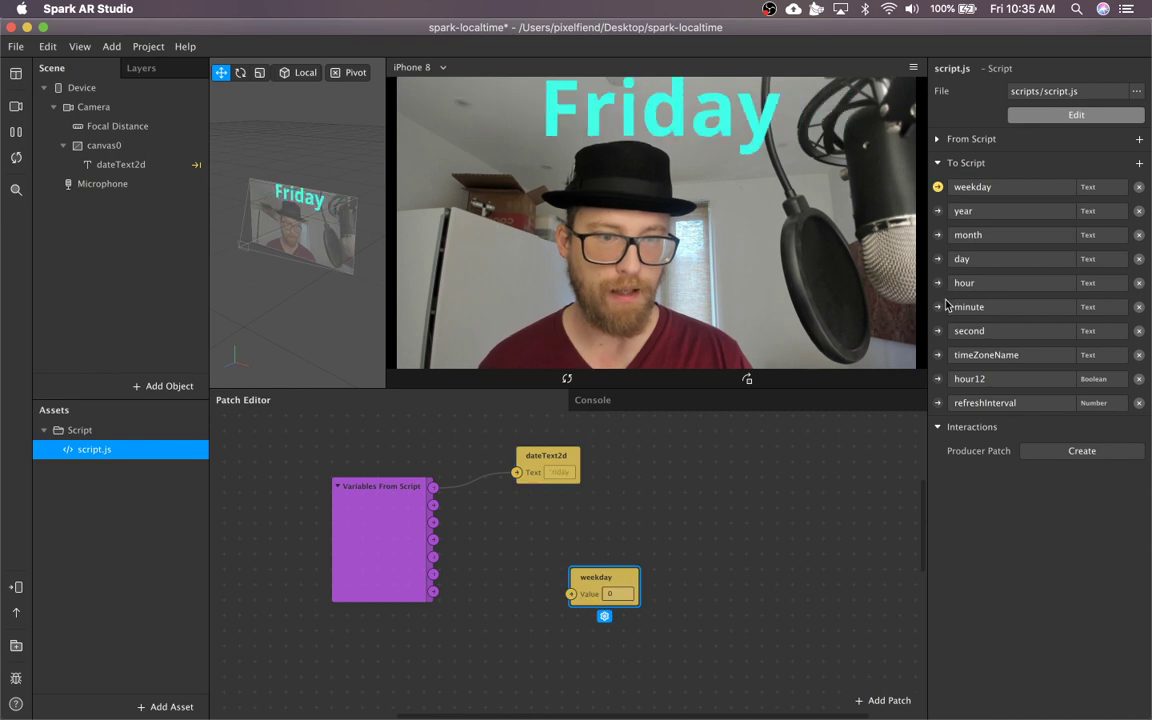
click(938, 283)
click(938, 307)
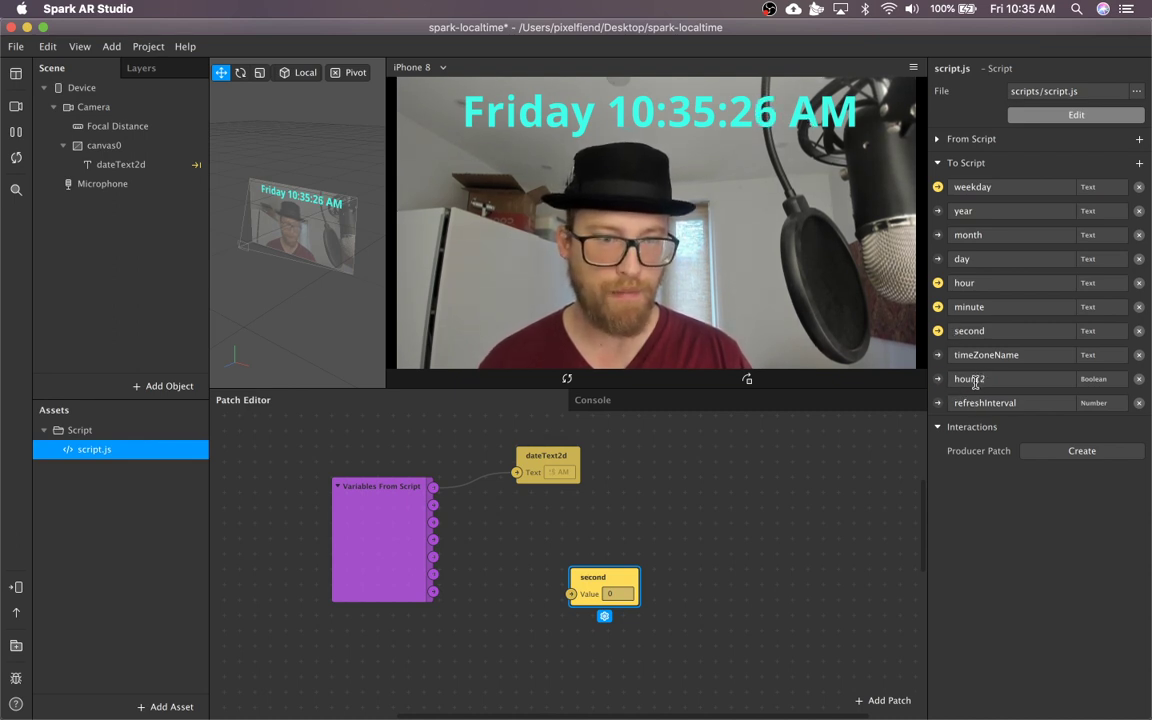
click(938, 379)
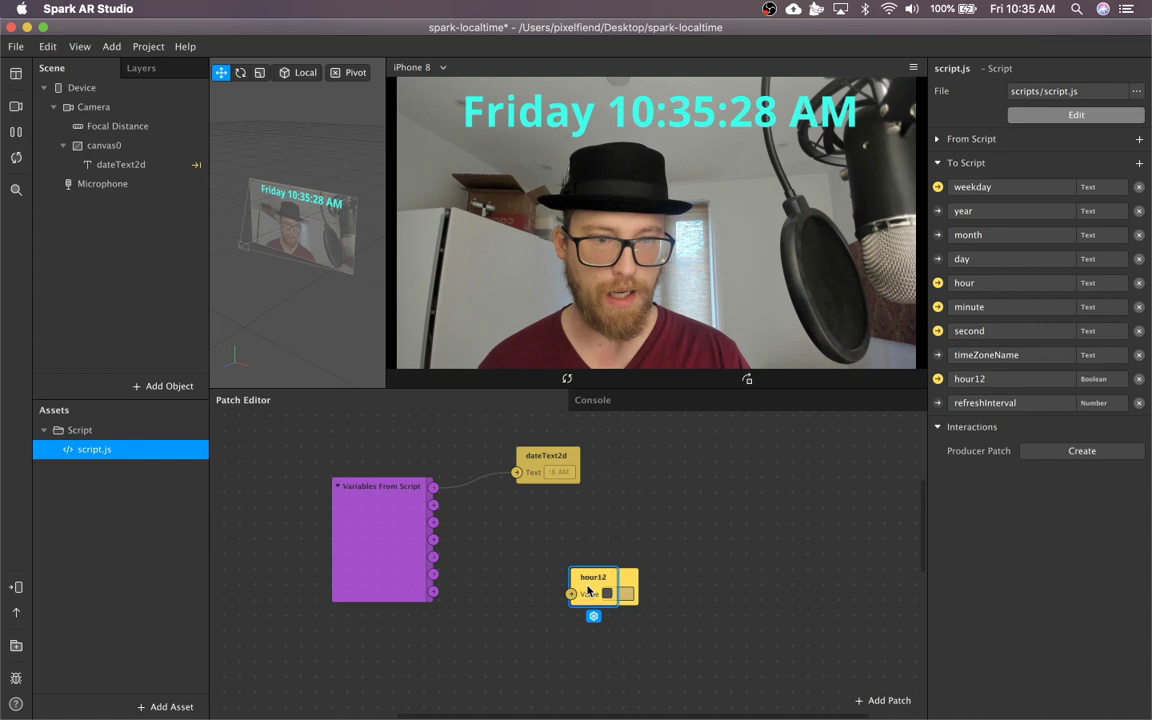
drag(601, 577, 625, 515)
click(658, 519)
click(615, 524)
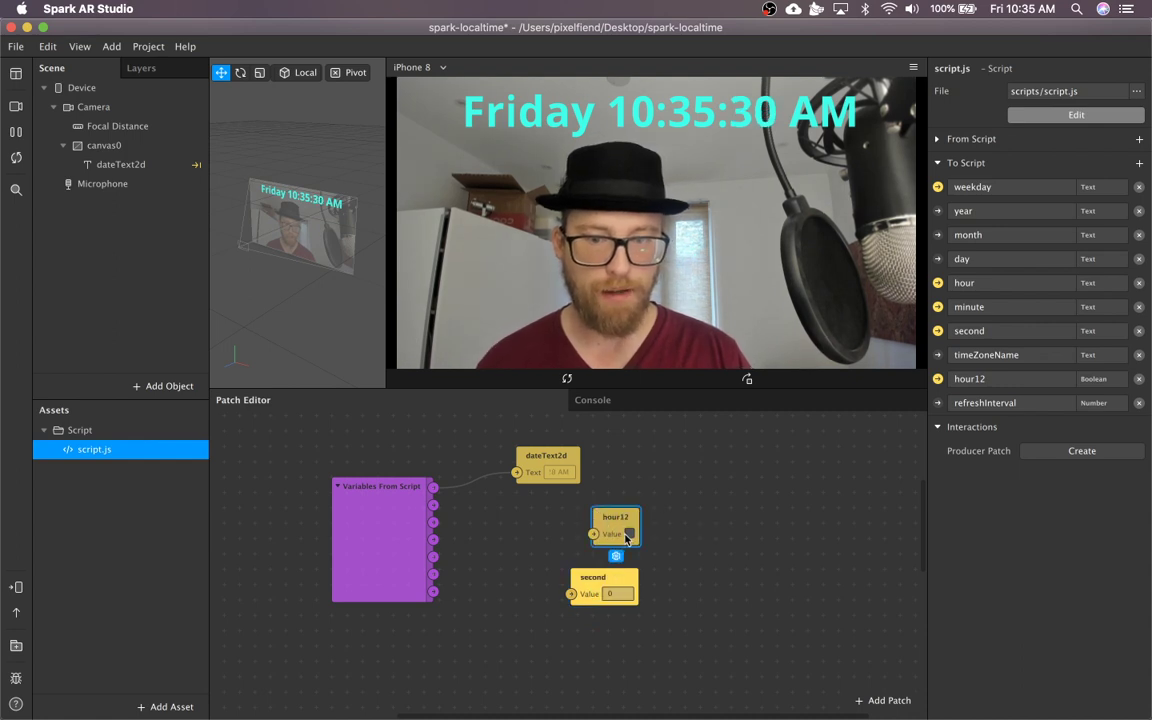
click(695, 546)
click(629, 533)
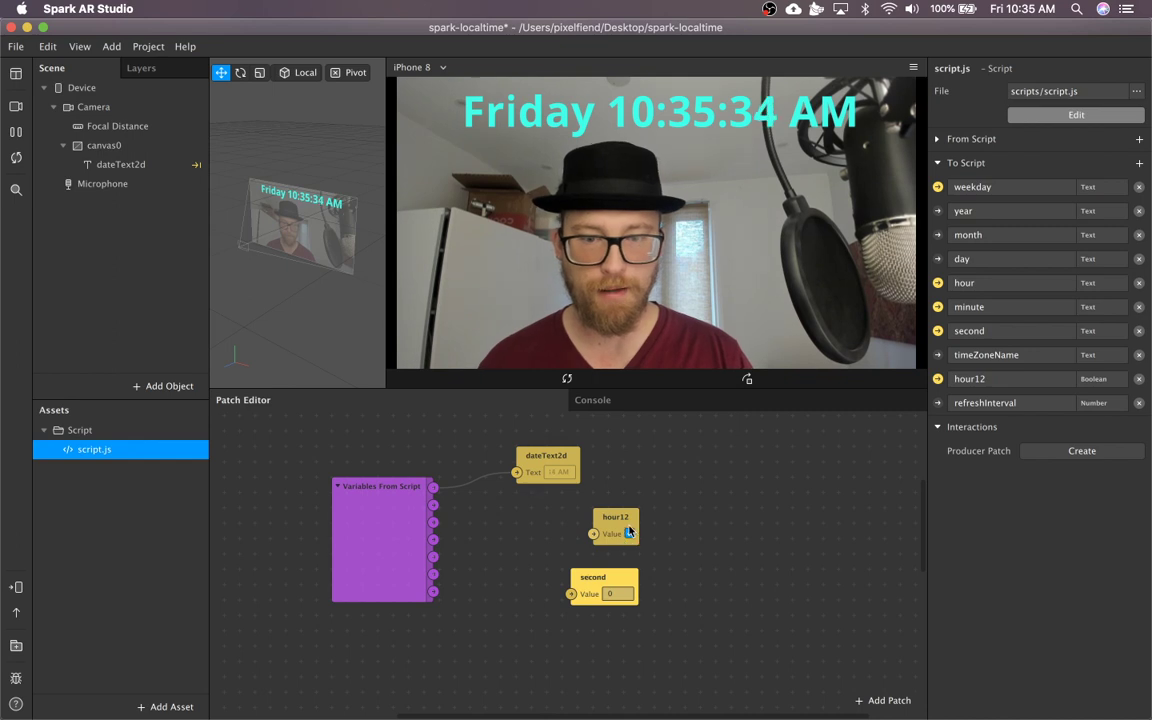
click(634, 536)
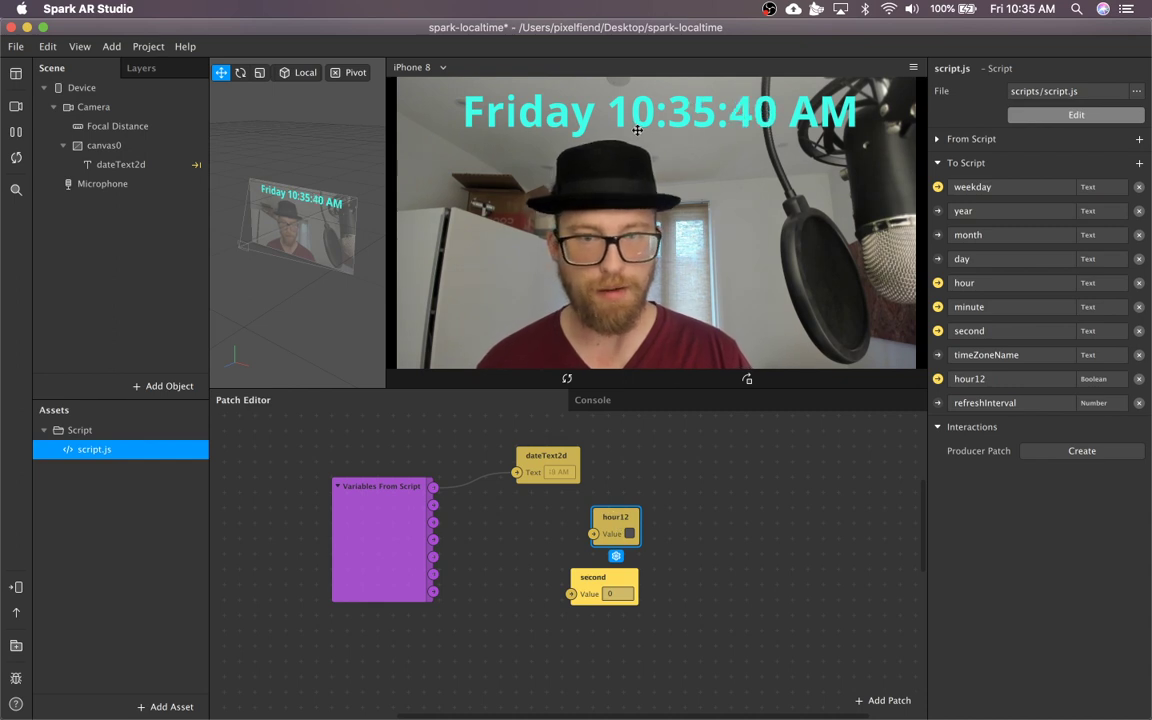
drag(617, 517, 632, 486)
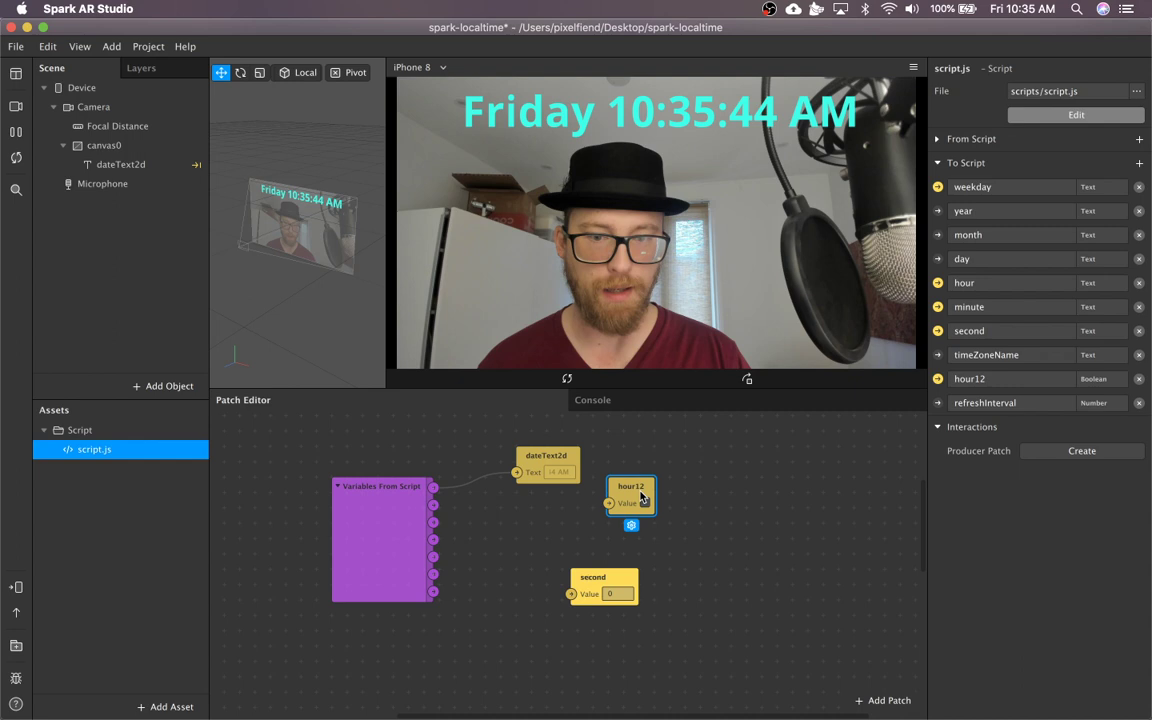
key(BackSpace)
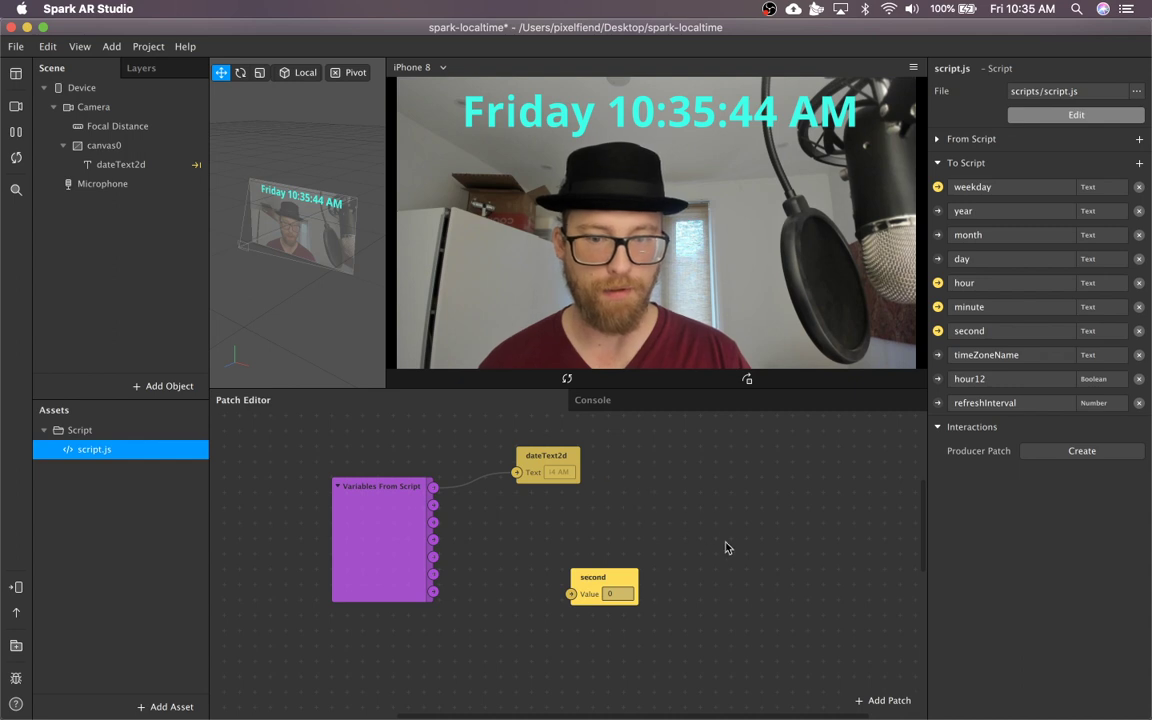
Create a refreshInterval patch from To Script and set its value to 3000
click(1010, 401)
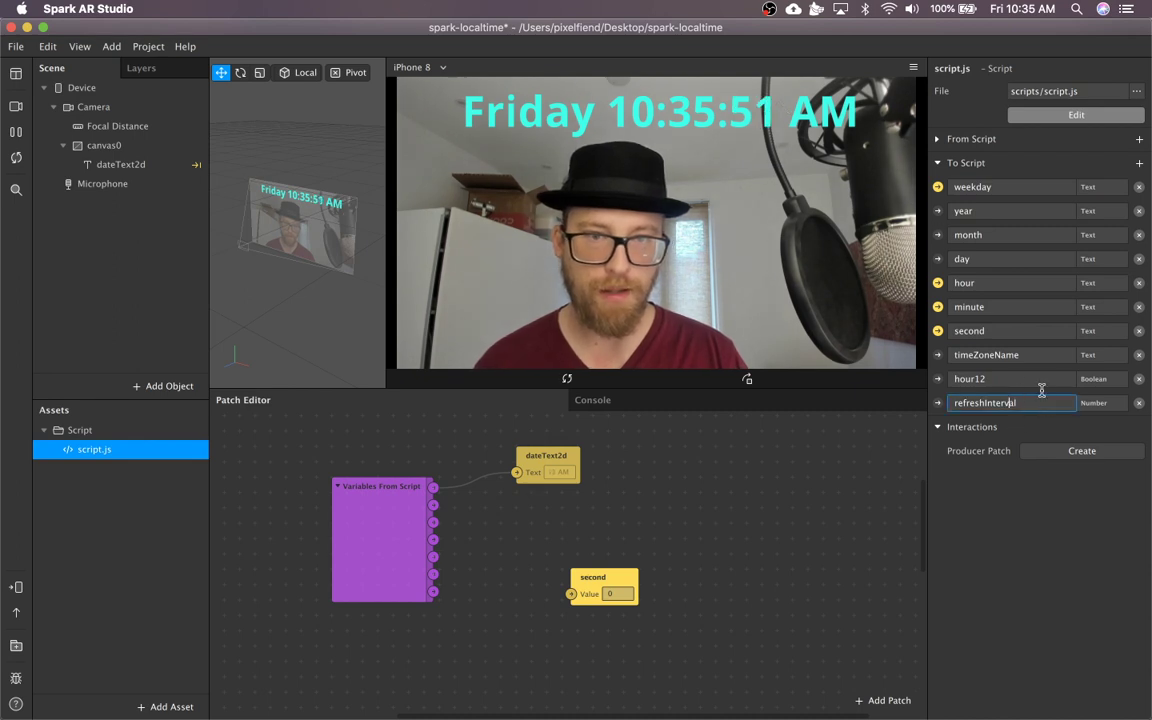
click(938, 402)
drag(606, 580, 658, 520)
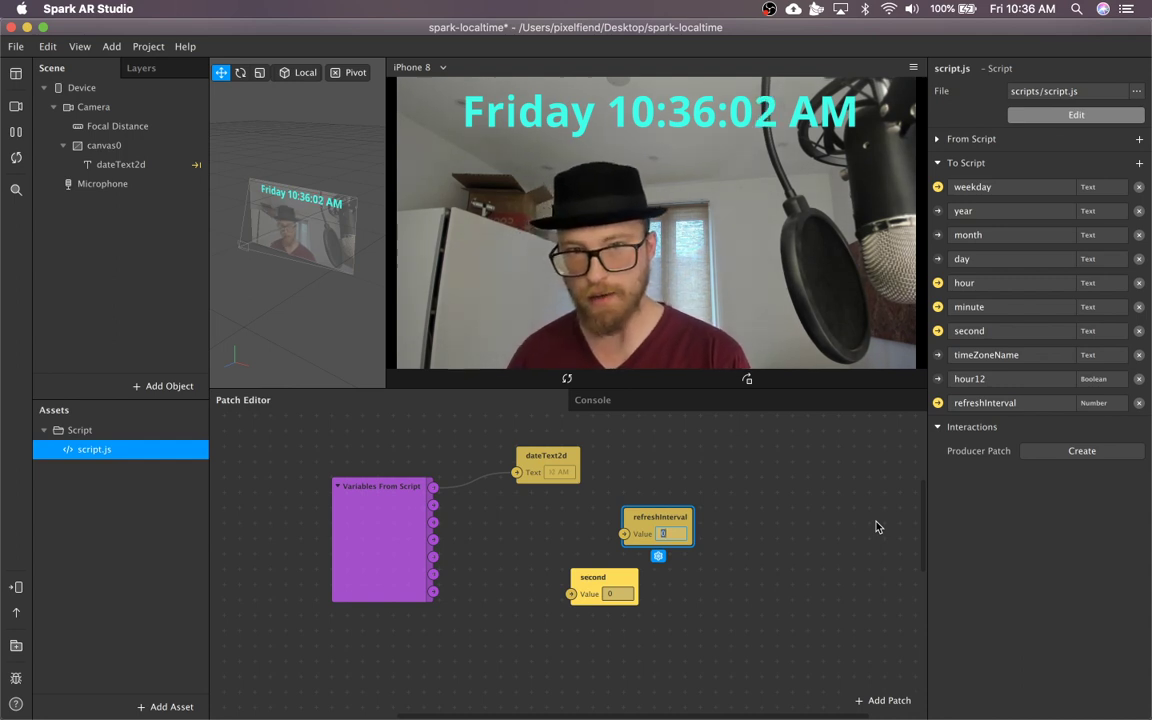
text(000)
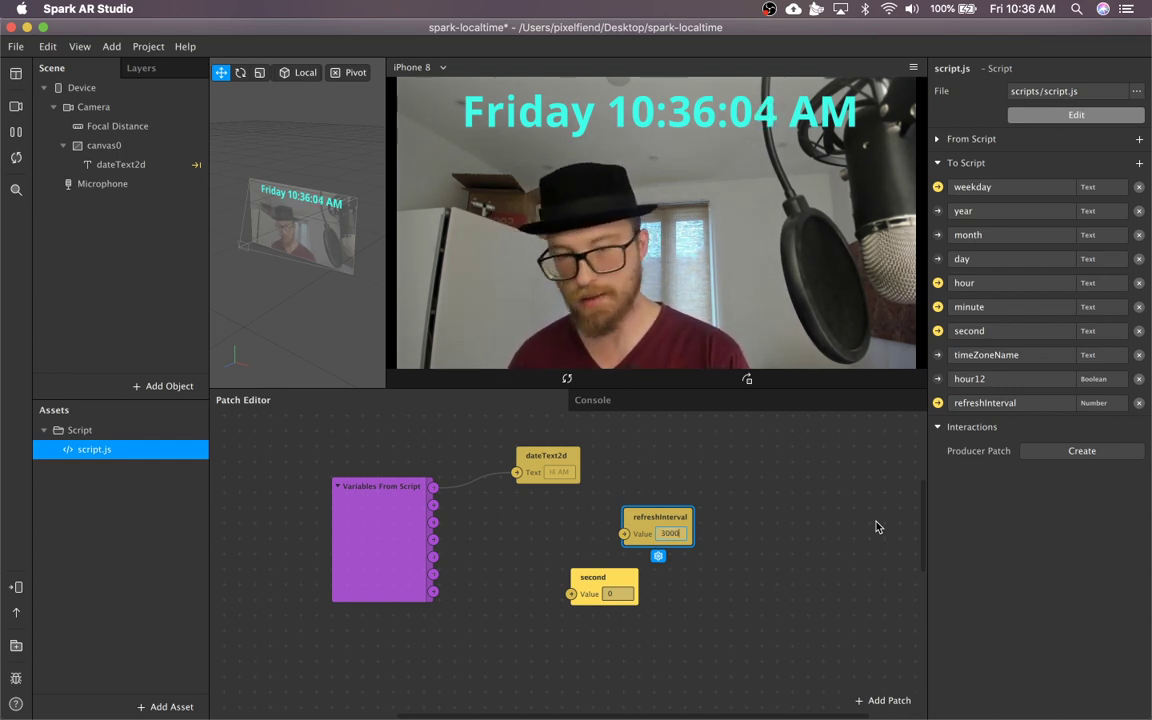
click(722, 560)
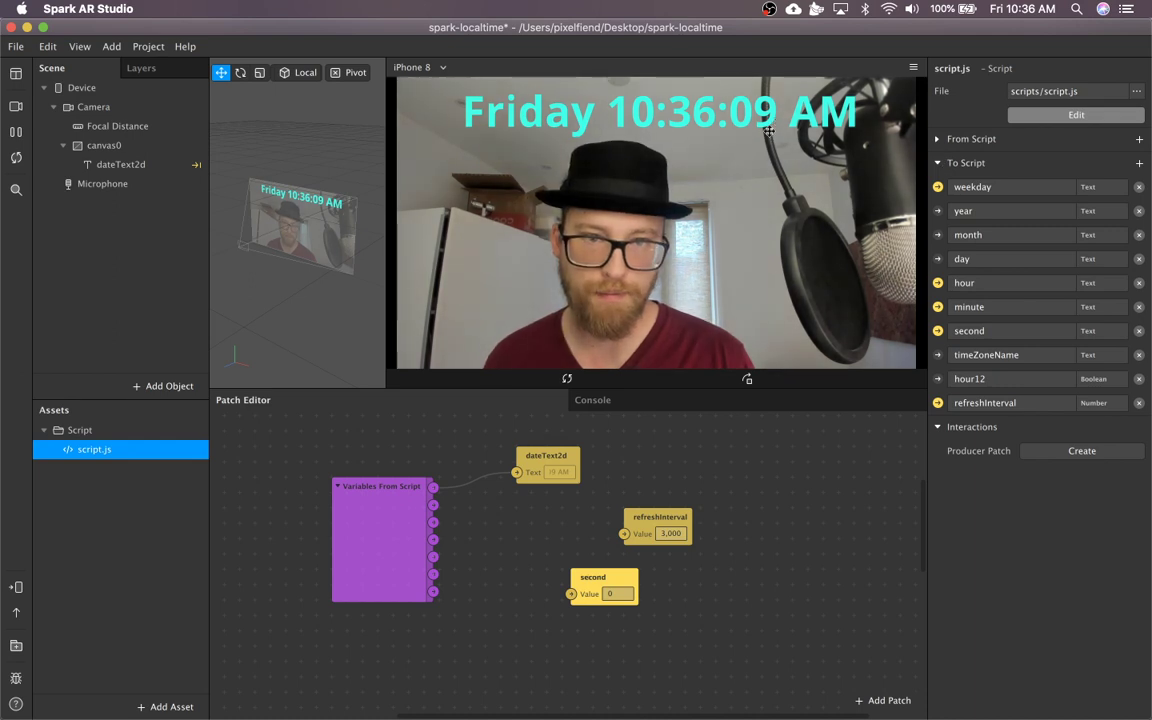
Change the refreshInterval value to 60000 and tidy the patch's position
drag(681, 543, 695, 484)
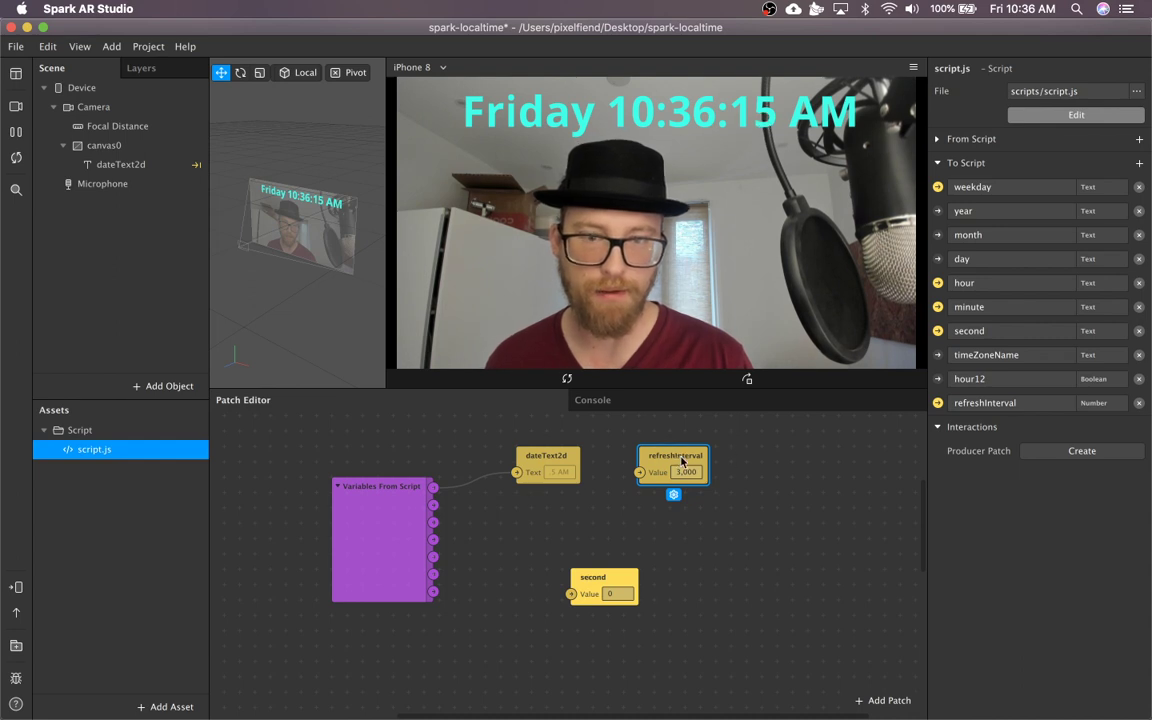
drag(676, 458, 675, 467)
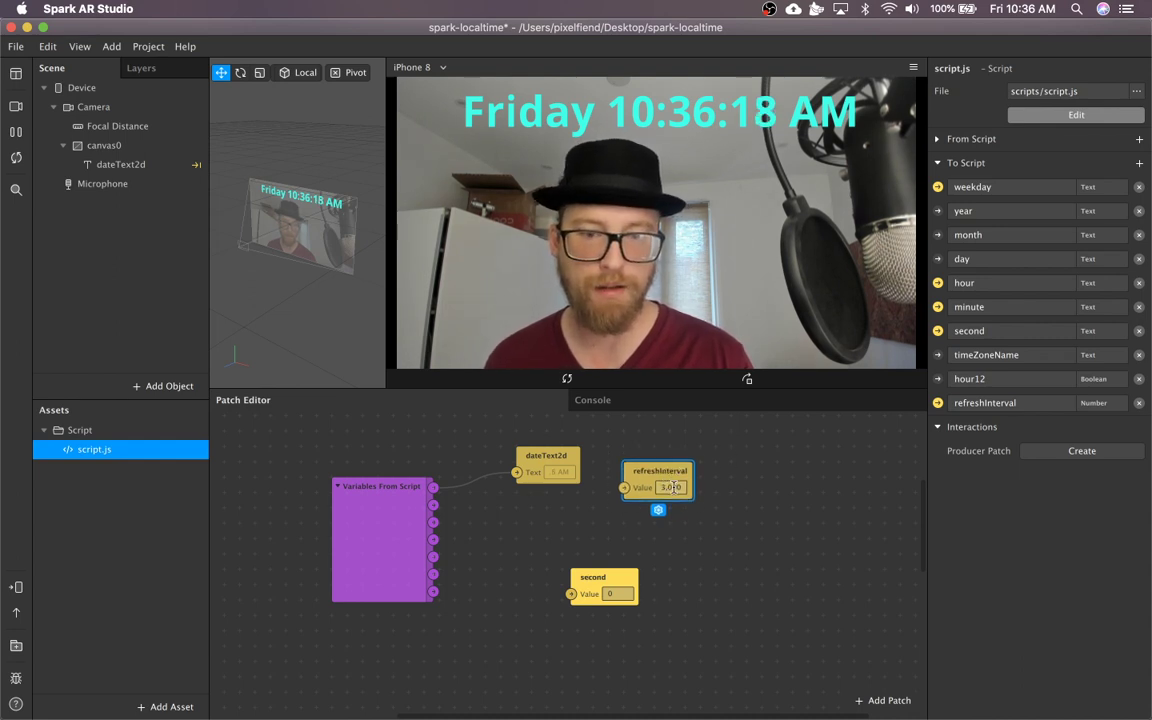
double_click(675, 487)
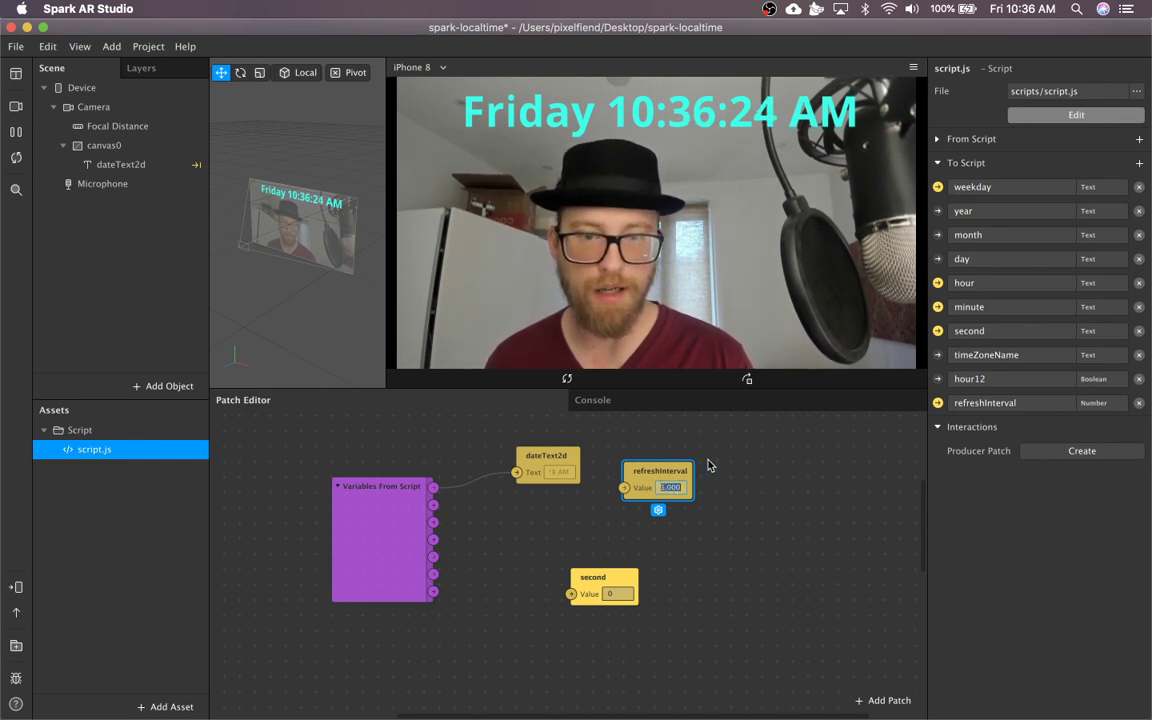
text(60000)
key(Return)
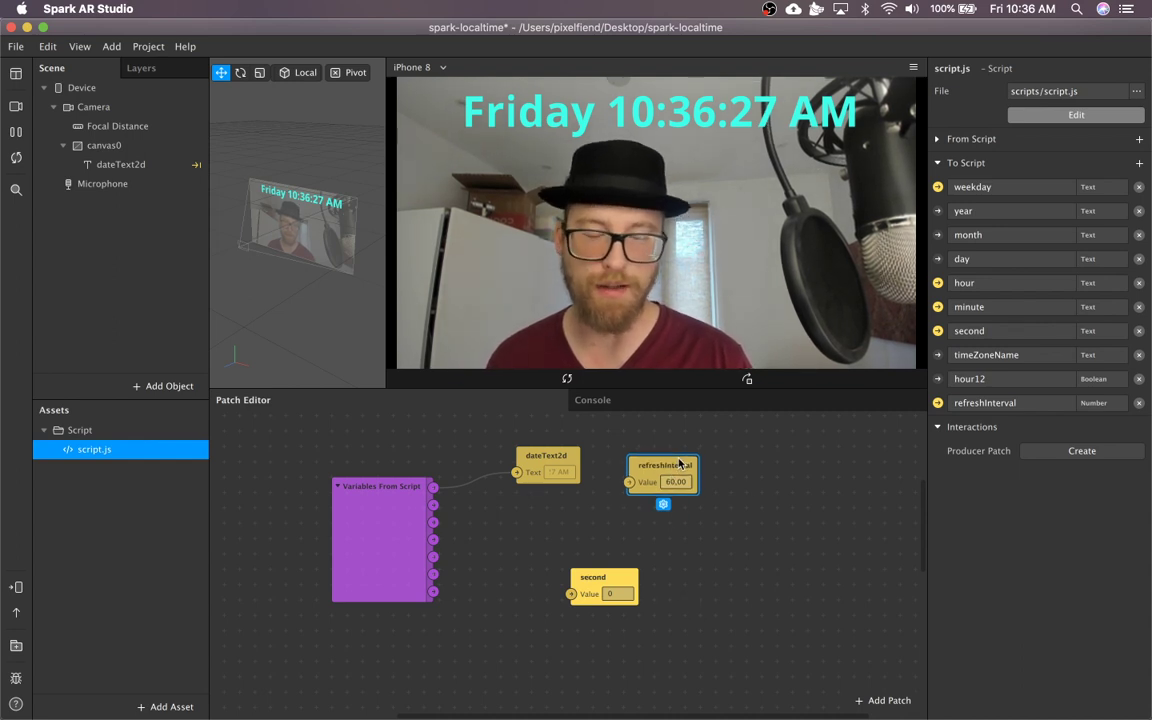
drag(665, 480, 712, 455)
Add a day patch, delete the refreshInterval patch, and restart the preview
click(802, 475)
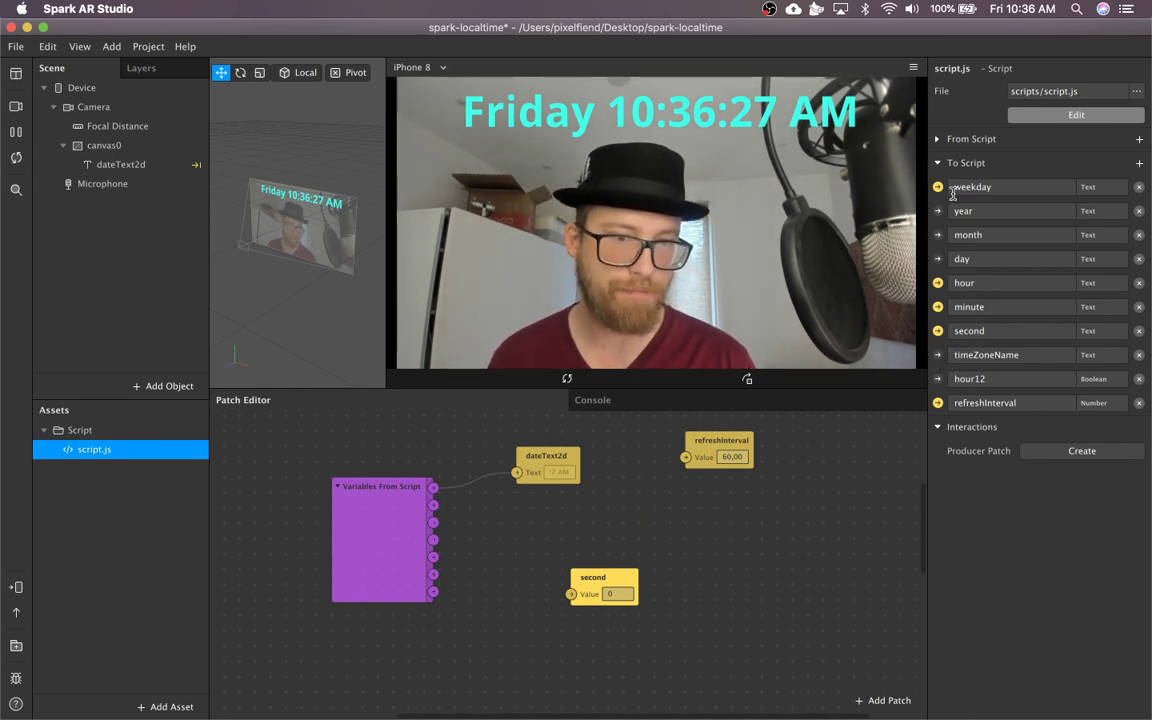
click(938, 259)
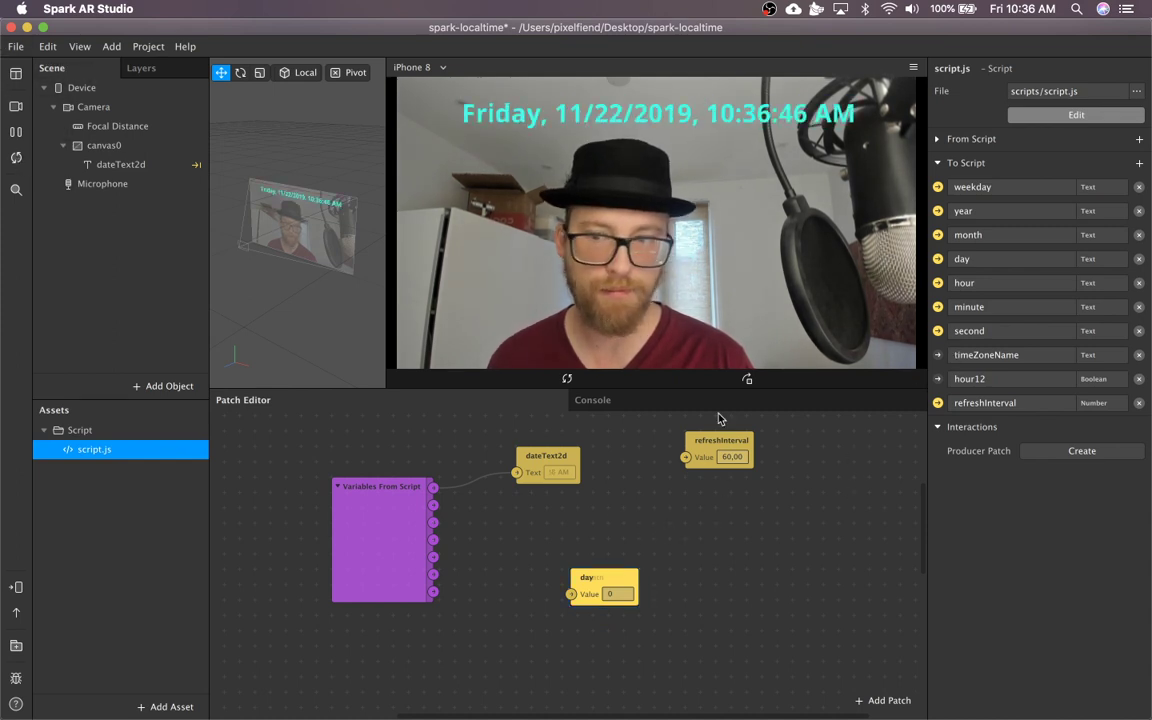
click(720, 447)
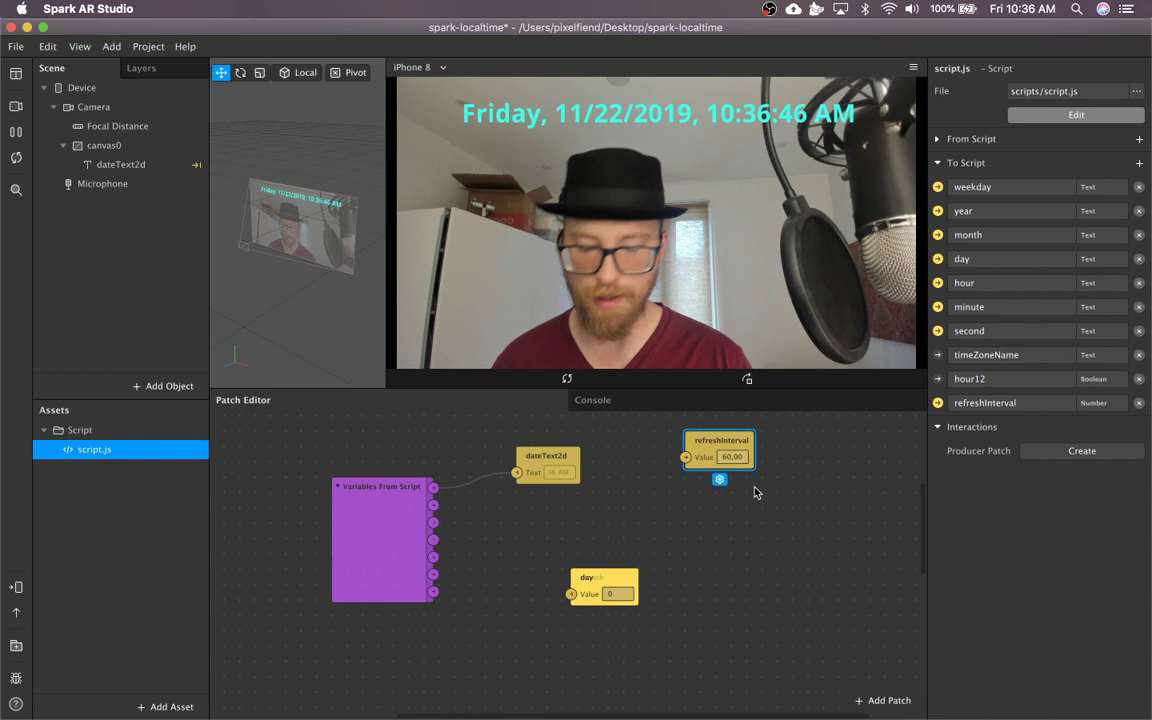
key(BackSpace)
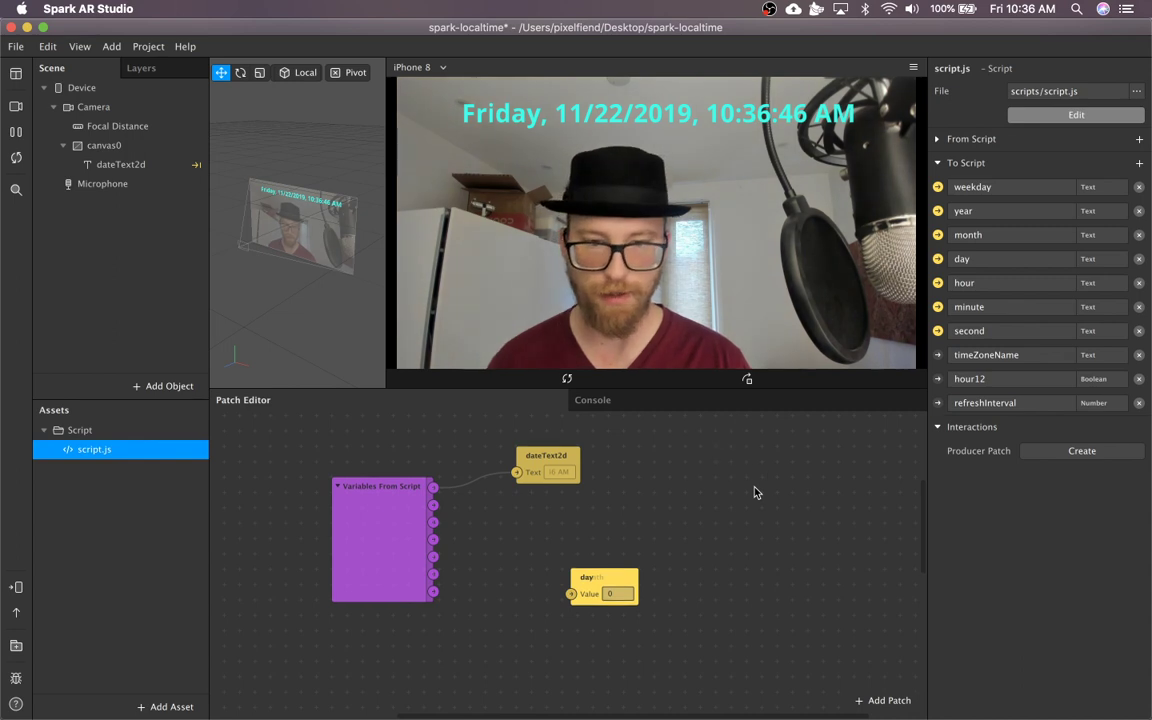
click(17, 164)
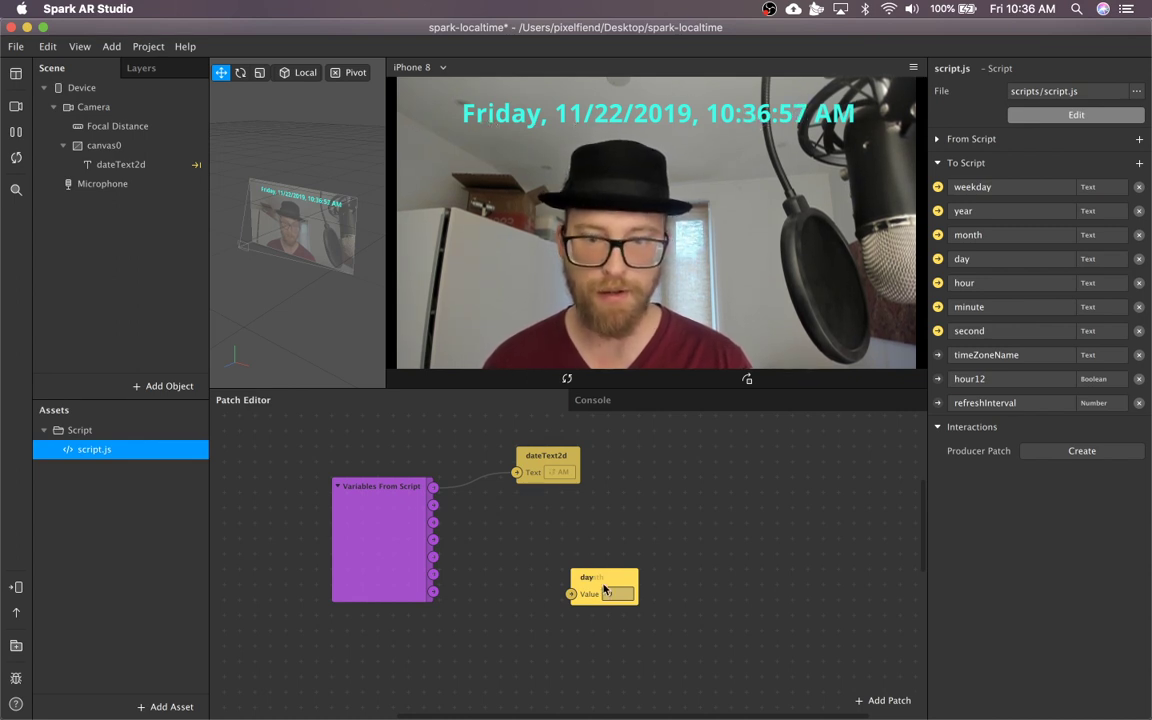
Drag the stacked day, month, year, second and minute patches apart into separate spots
drag(604, 588, 749, 543)
drag(621, 582, 657, 490)
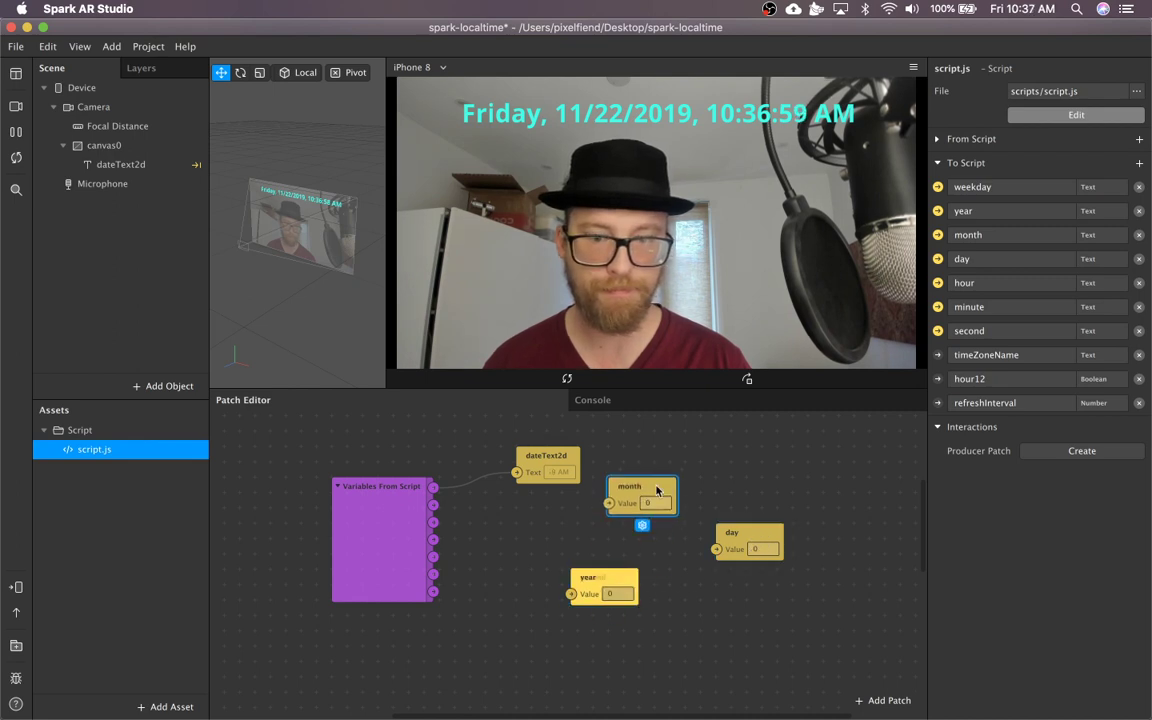
drag(590, 578, 605, 641)
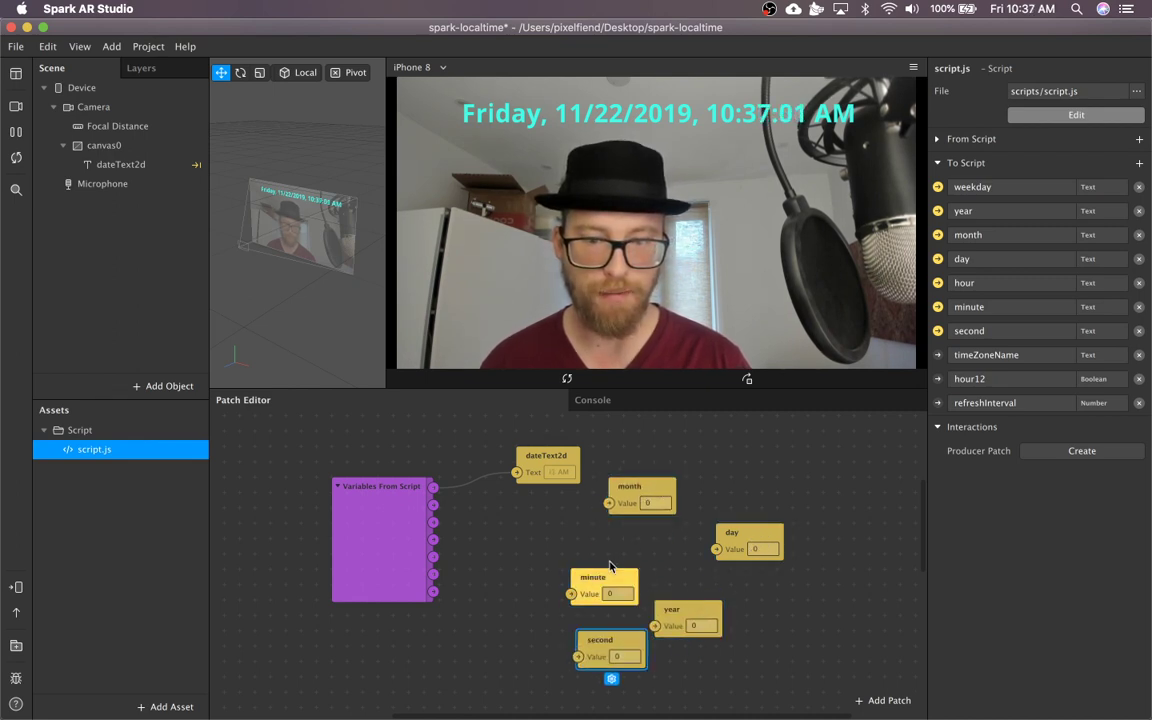
drag(609, 576, 545, 529)
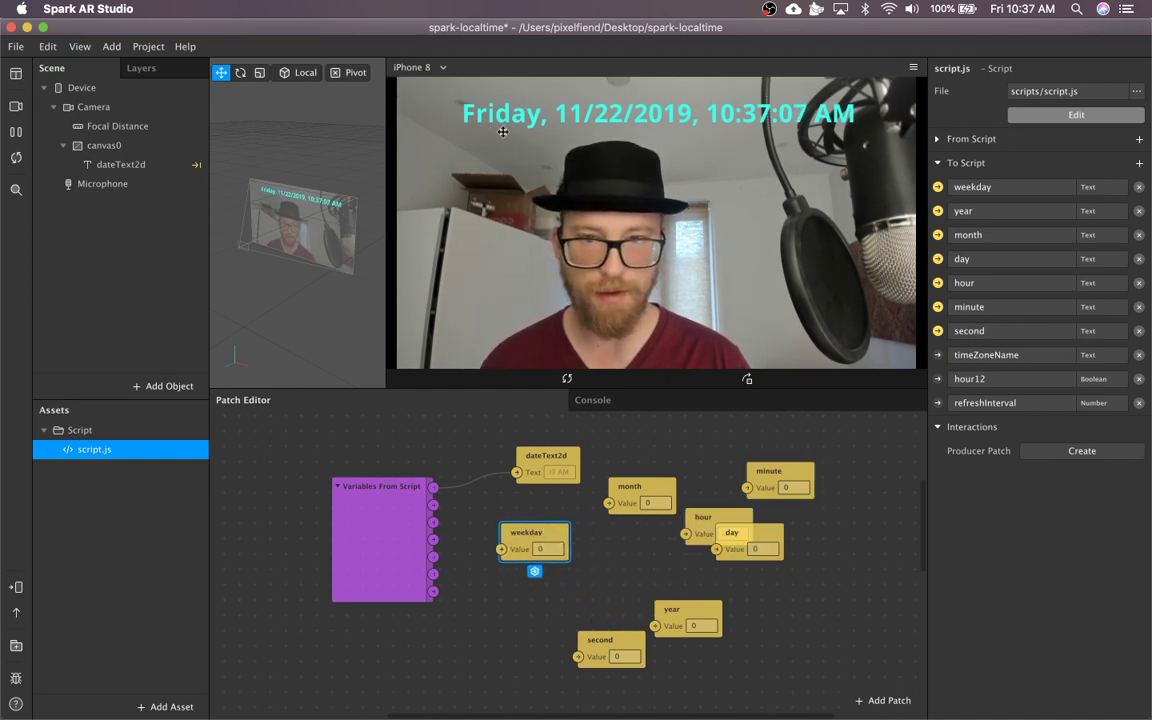
click(440, 508)
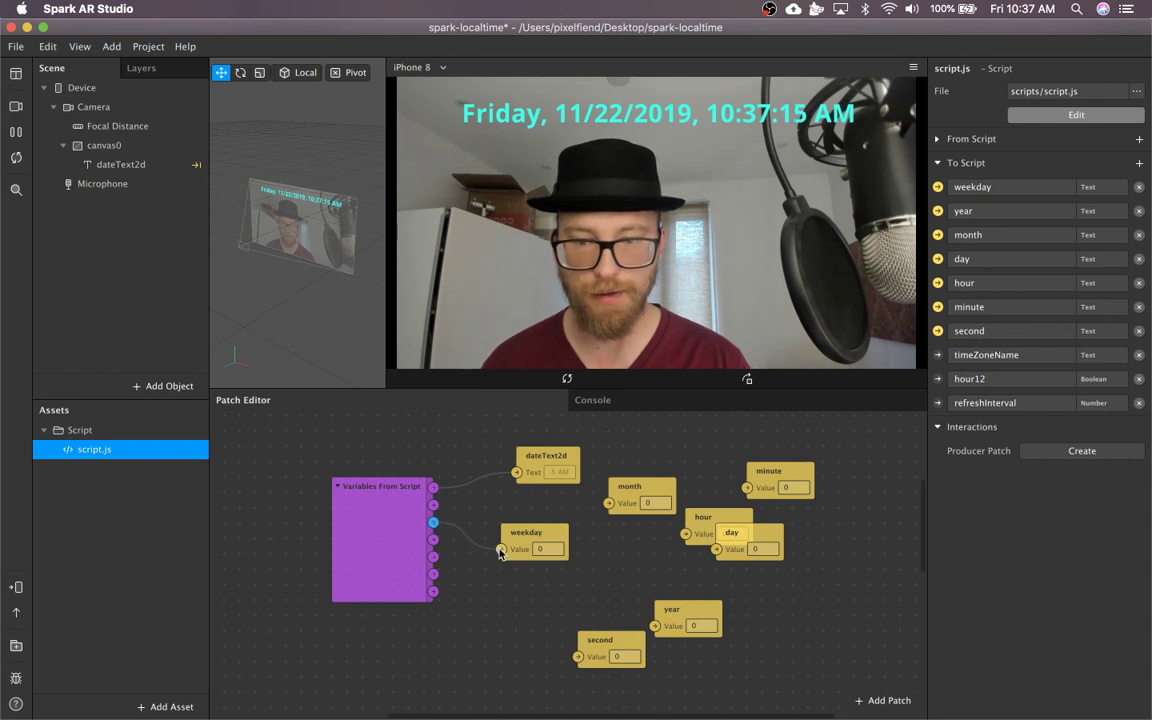
Wire the script's shortType output into the weekday patch's Value input
drag(434, 522, 501, 549)
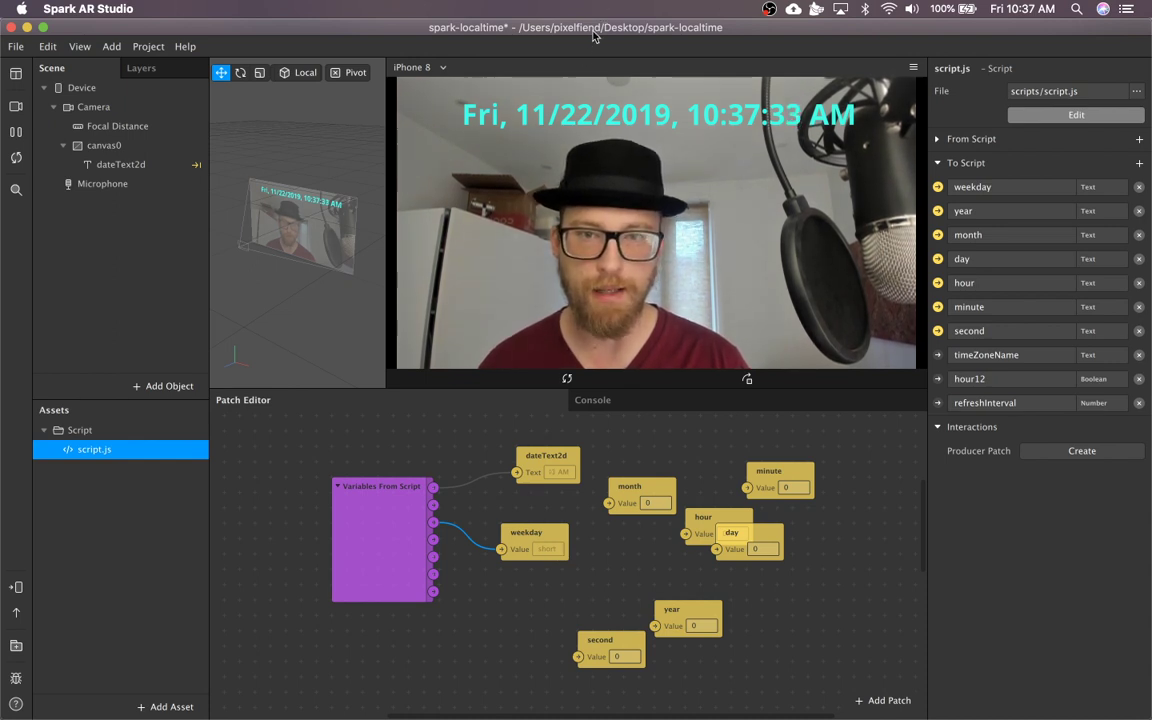
click(122, 450)
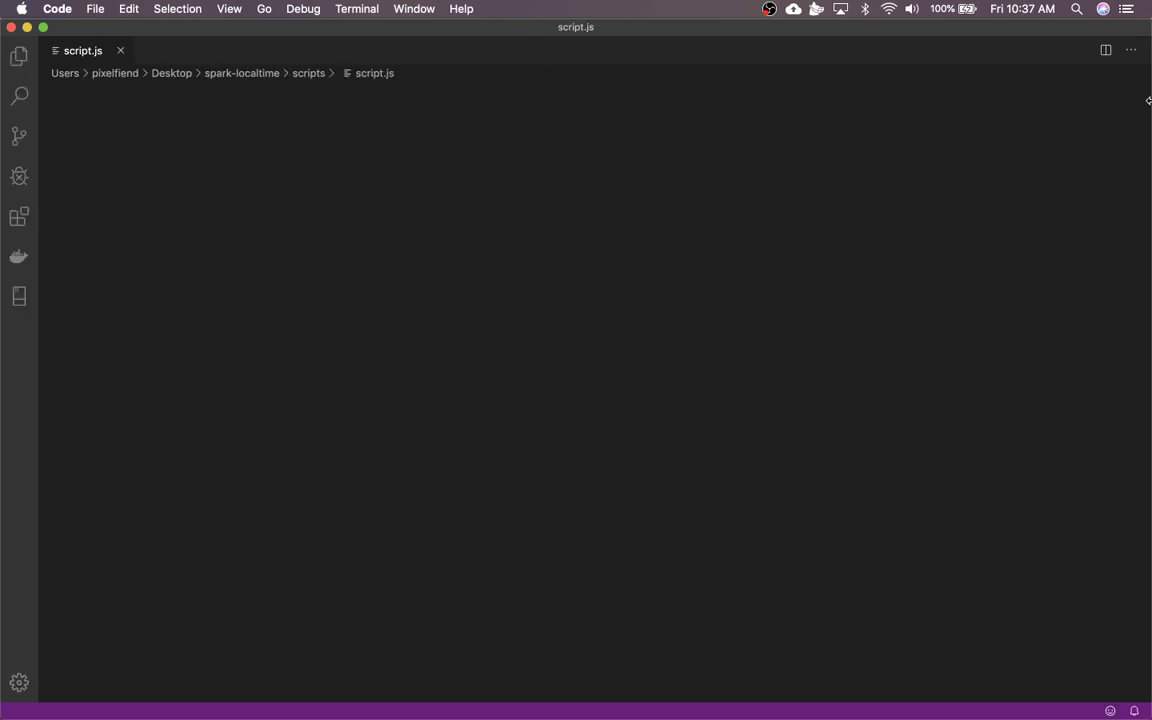
drag(1148, 102, 580, 110)
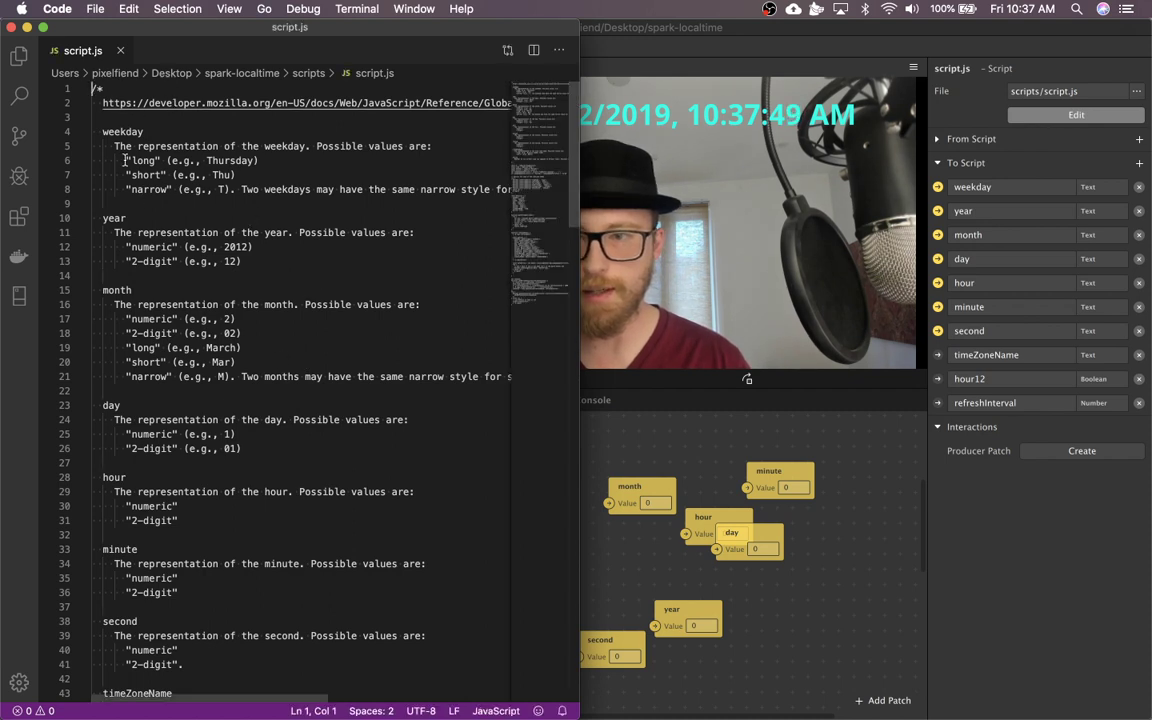
drag(125, 160, 168, 176)
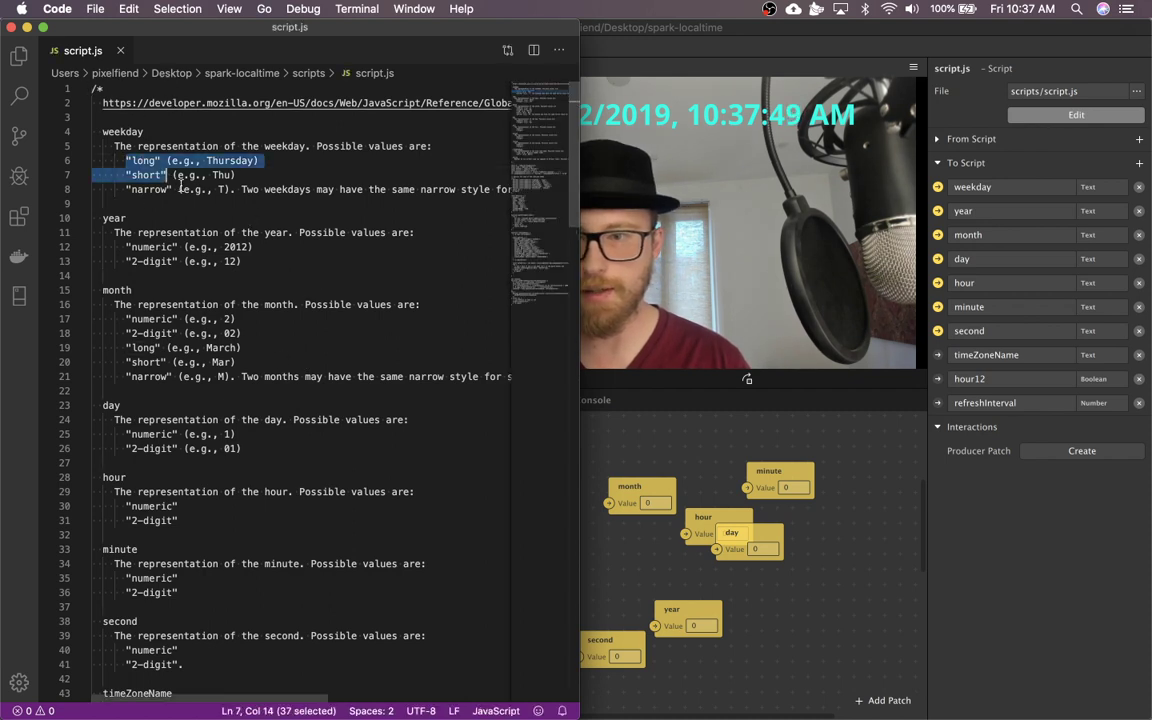
double_click(122, 132)
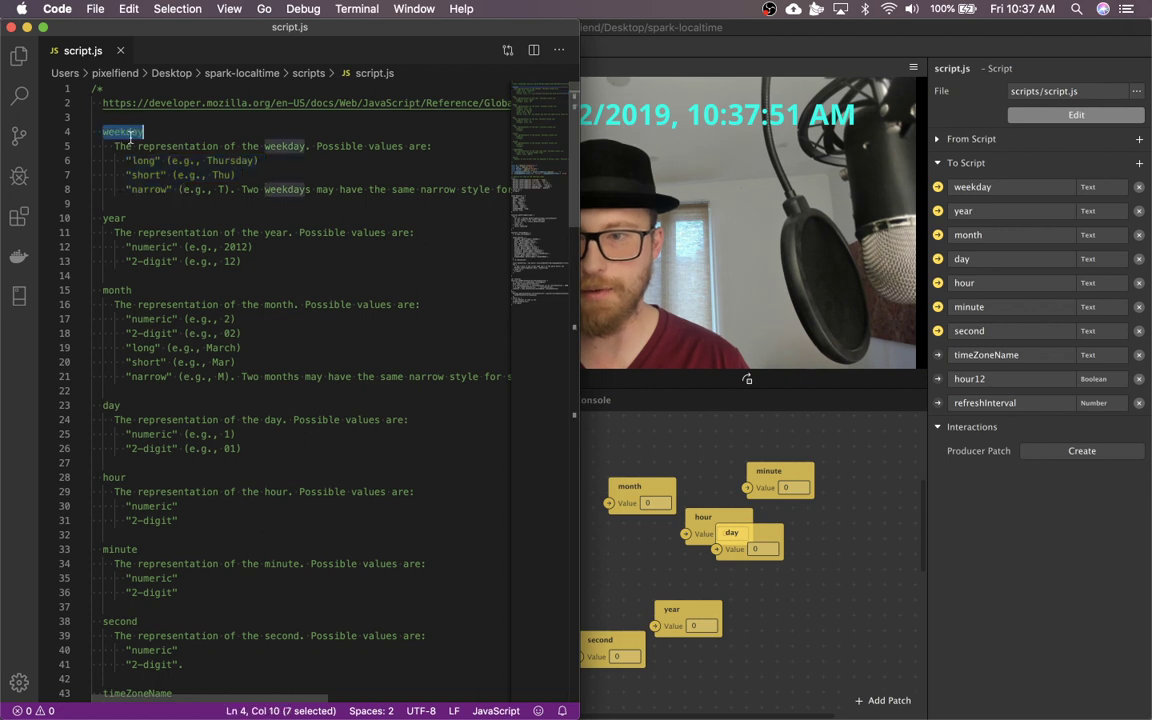
click(120, 218)
double_click(120, 218)
click(143, 247)
double_click(145, 247)
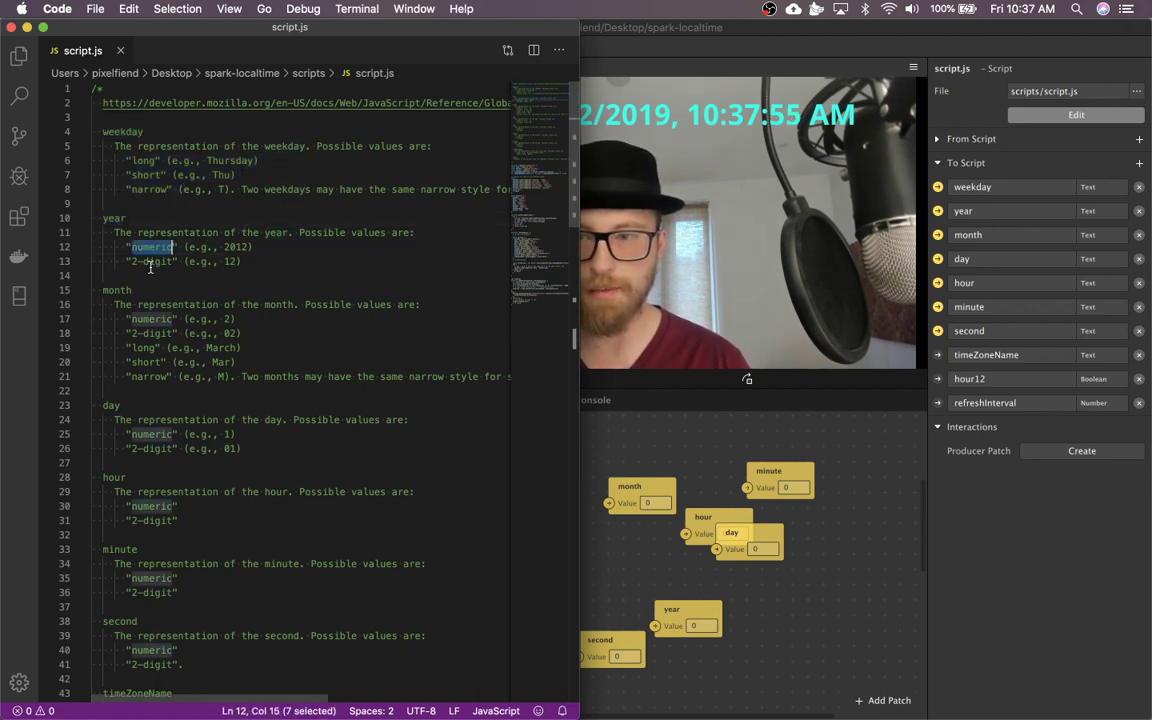
click(143, 262)
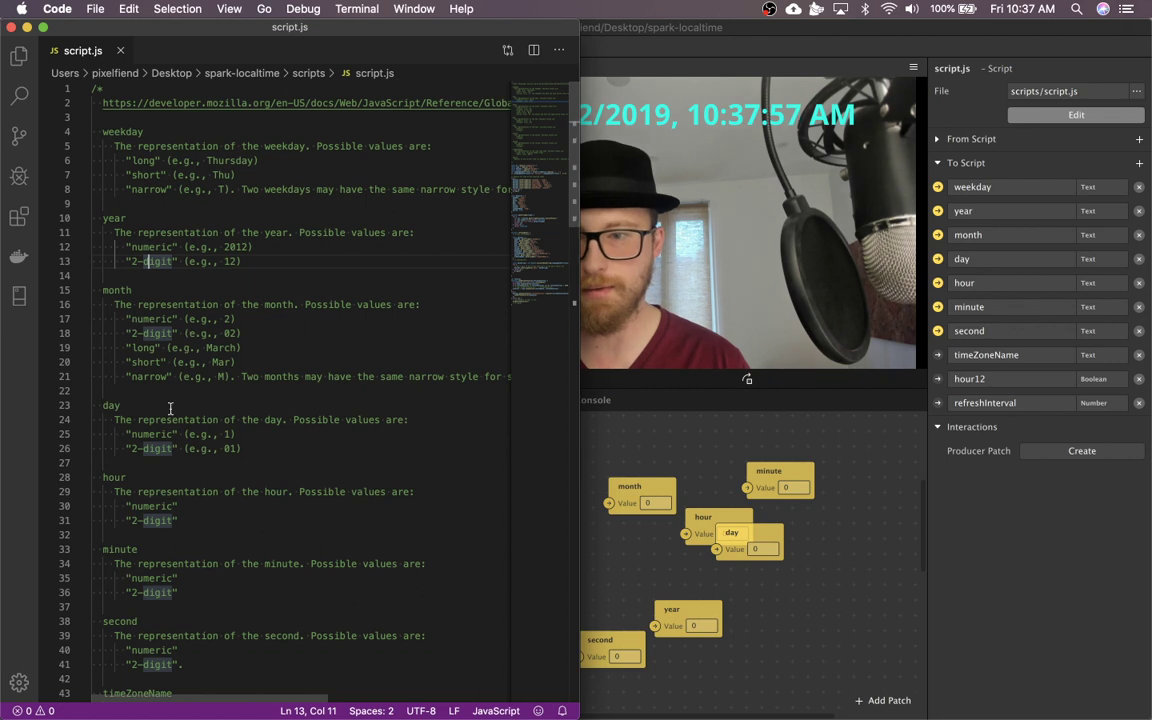
scroll(150, 345, down, 1)
click(147, 308)
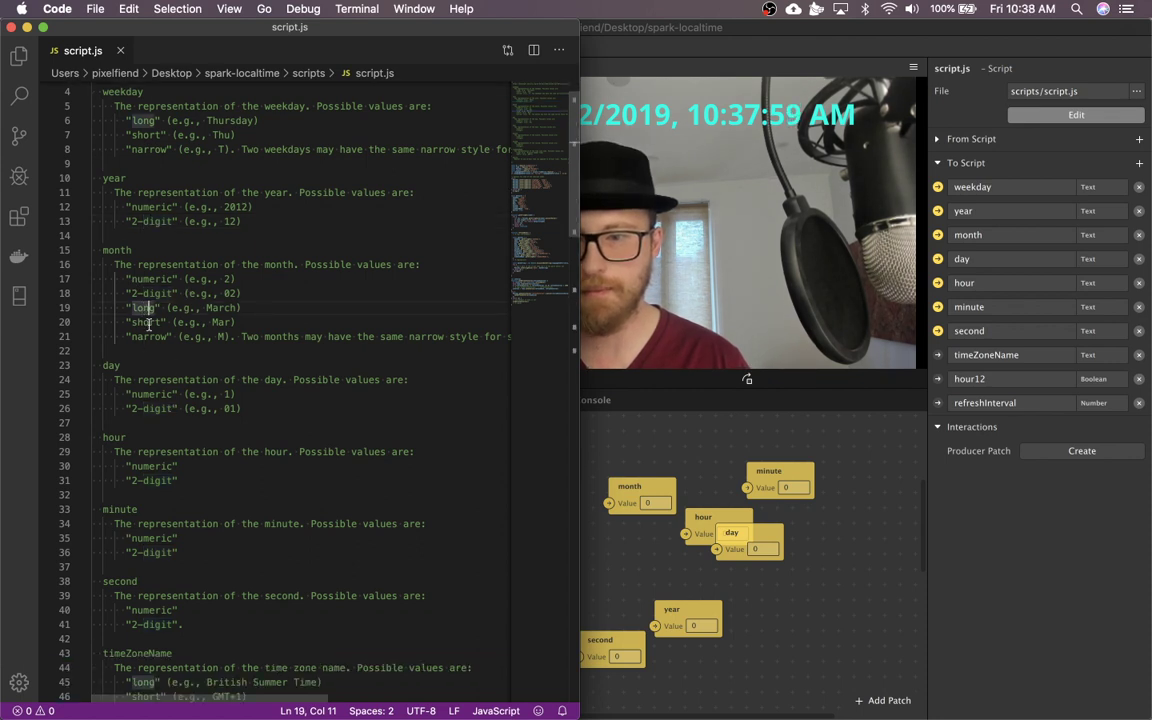
click(149, 337)
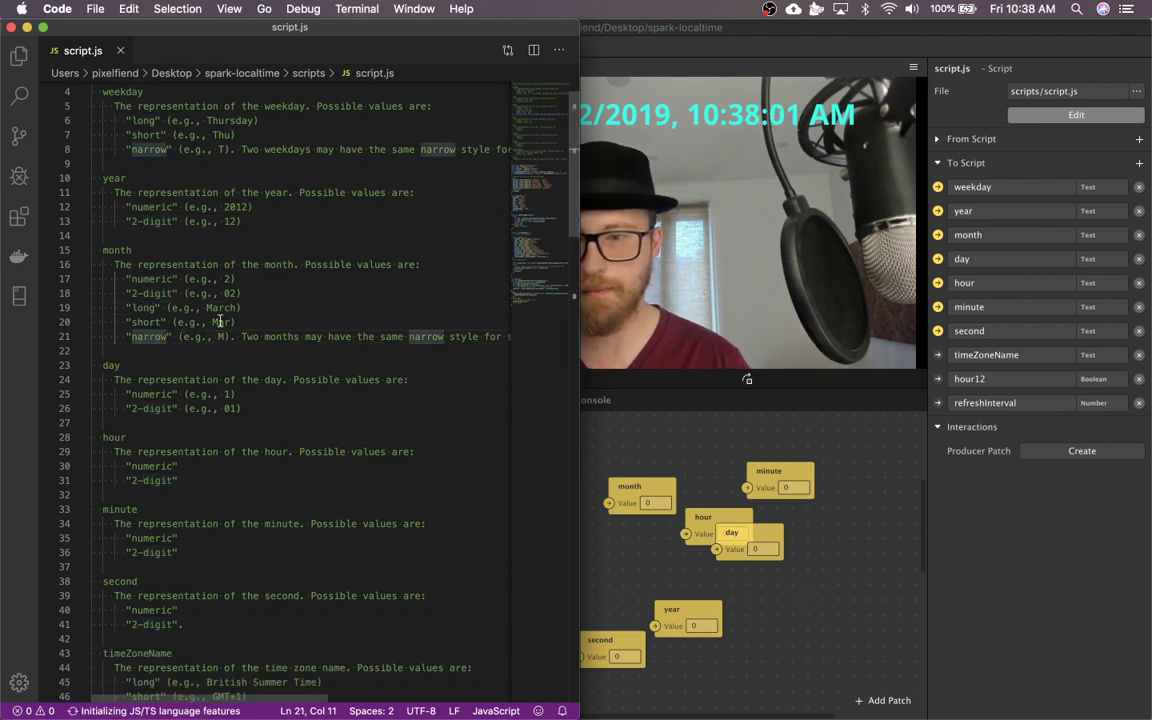
double_click(221, 308)
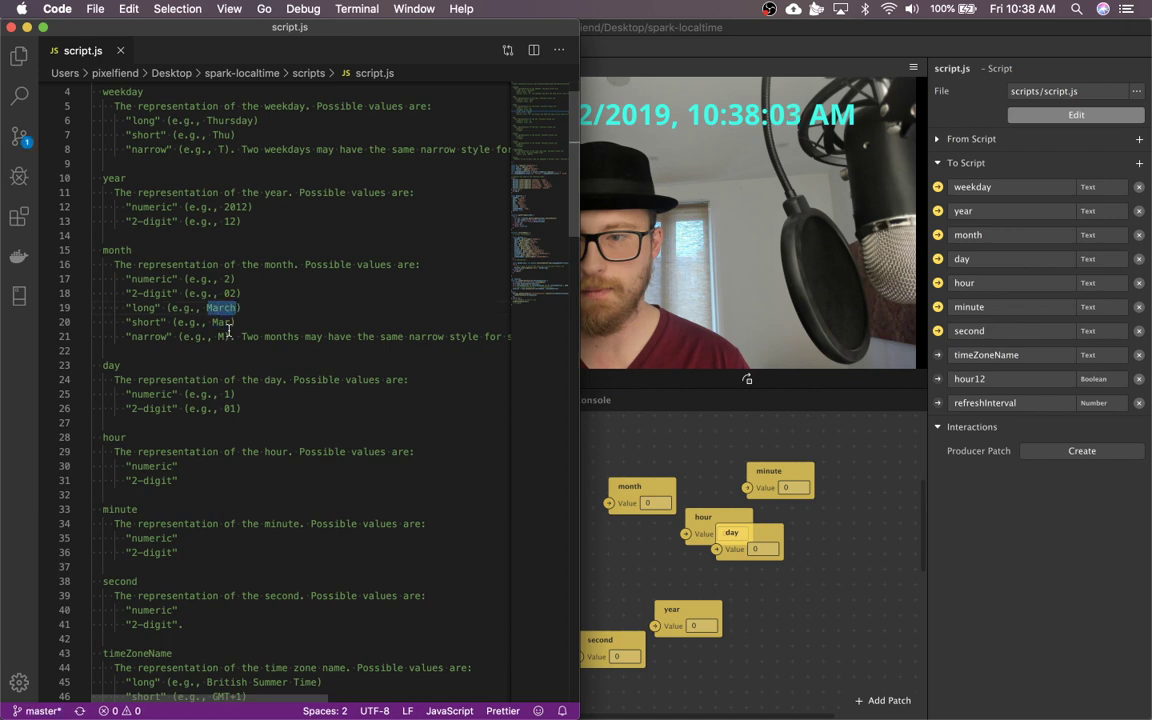
click(405, 312)
scroll(237, 422, down, 8)
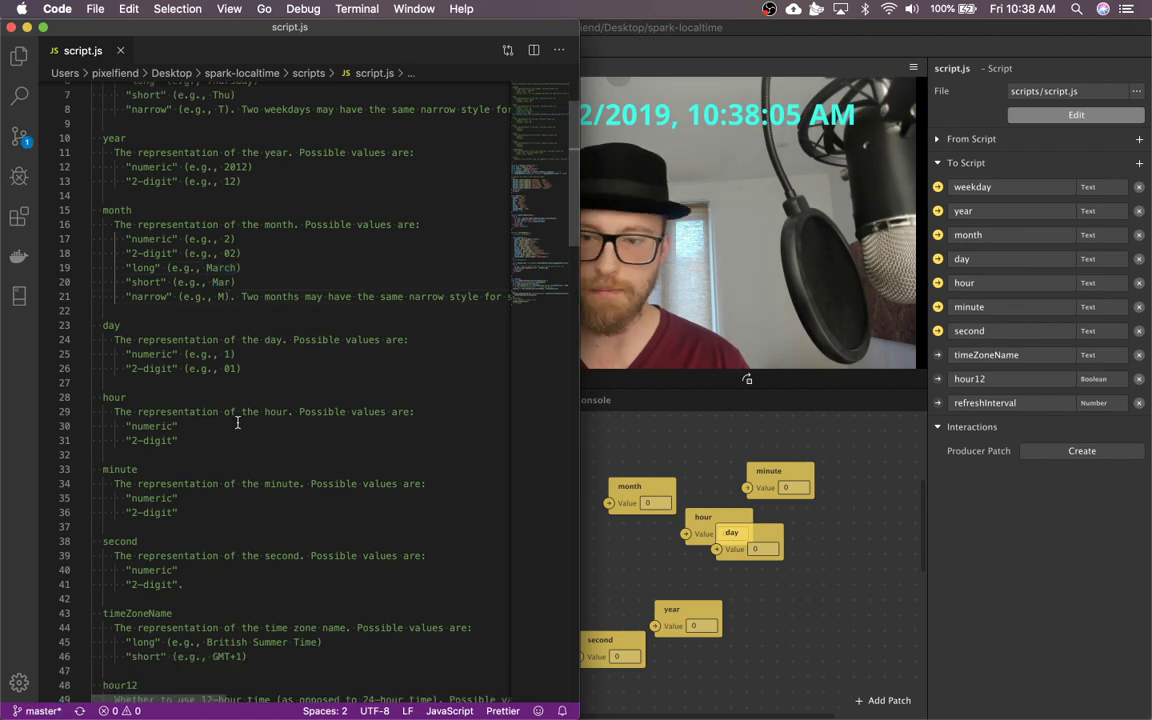
scroll(237, 422, down, 7)
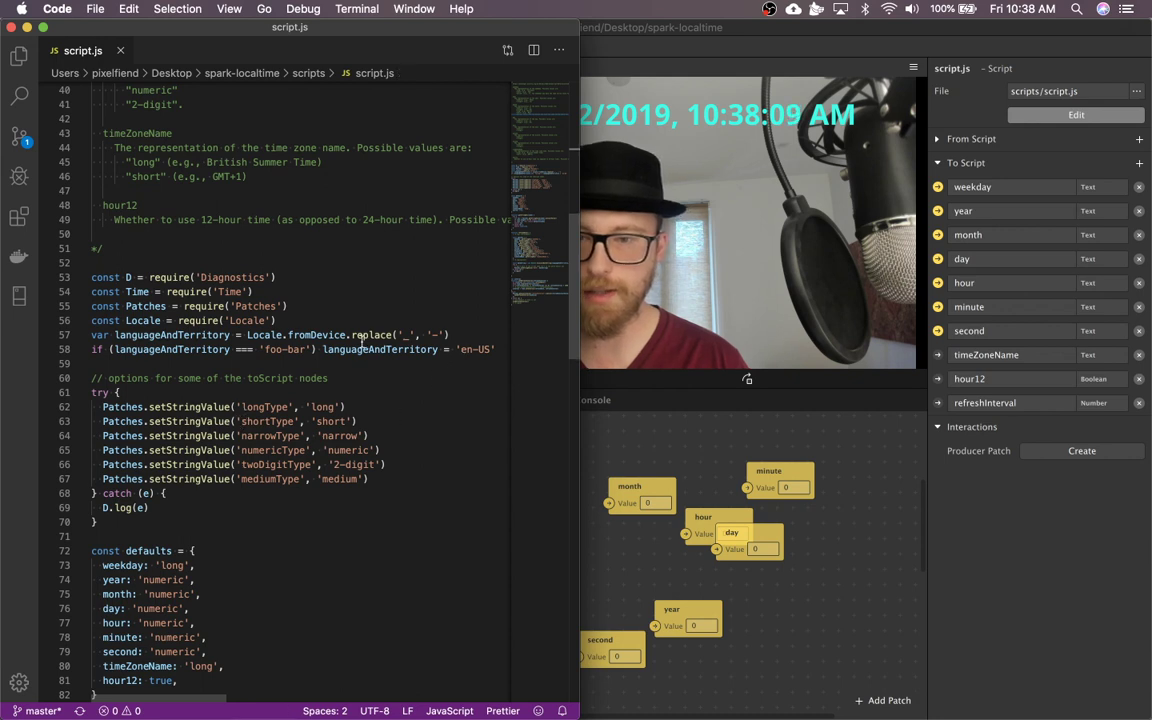
click(377, 336)
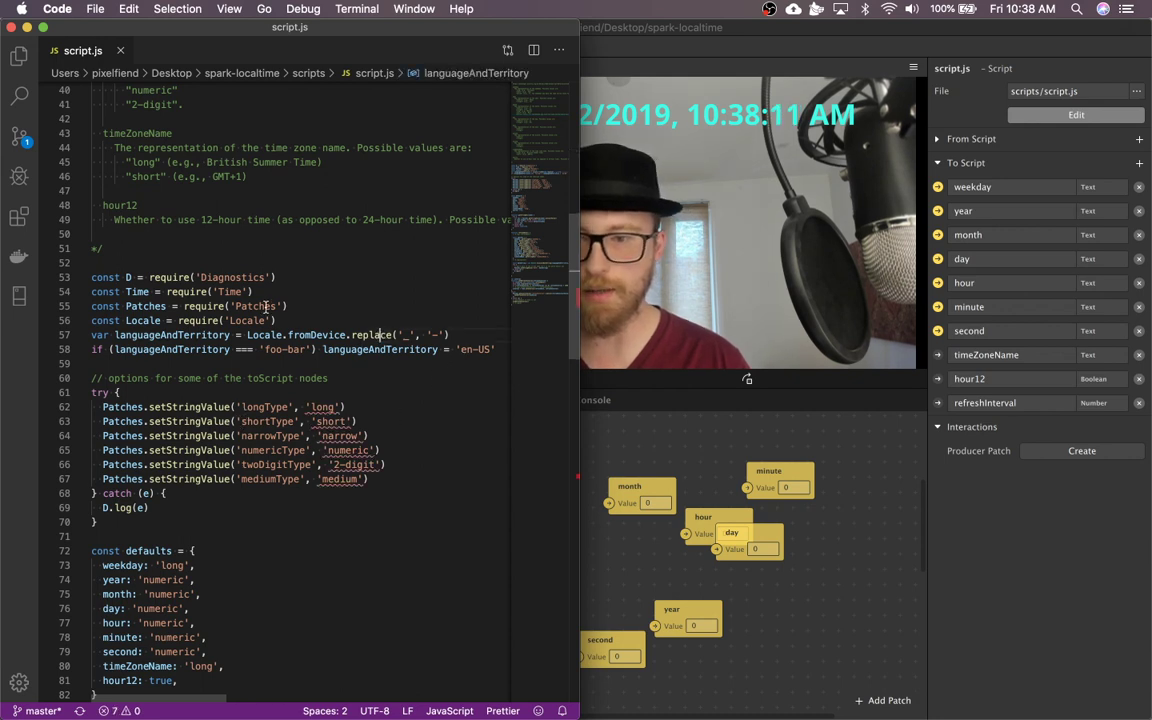
drag(302, 321, 85, 321)
double_click(158, 321)
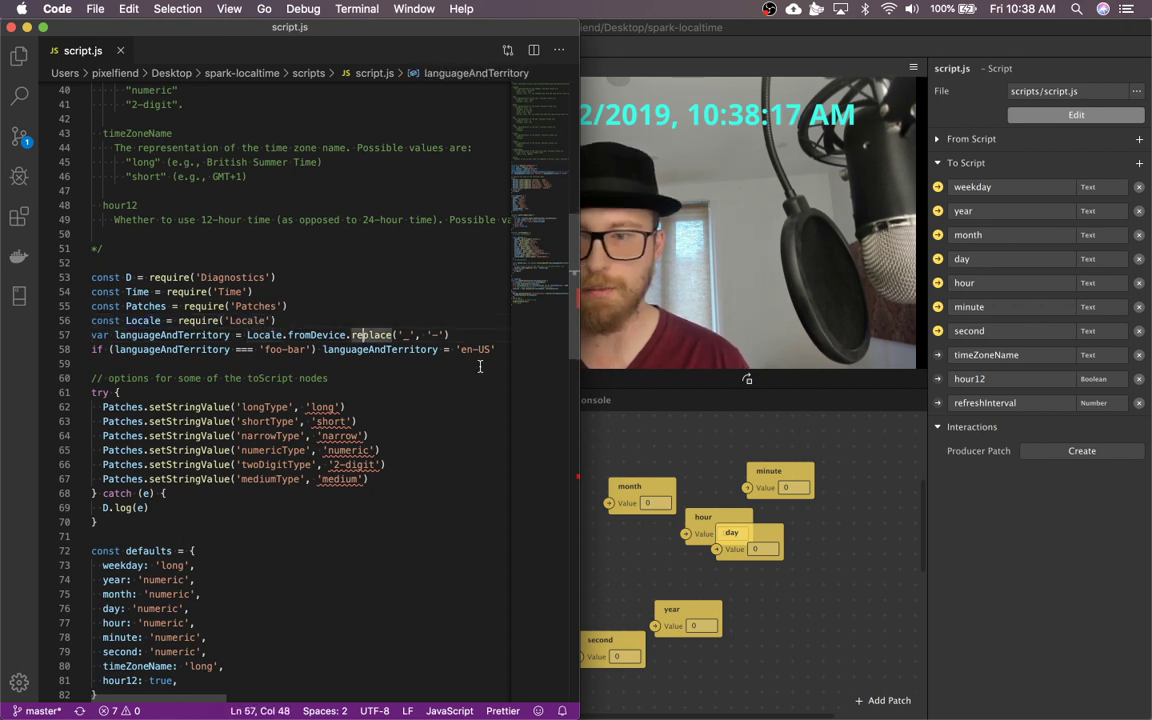
drag(462, 350, 489, 350)
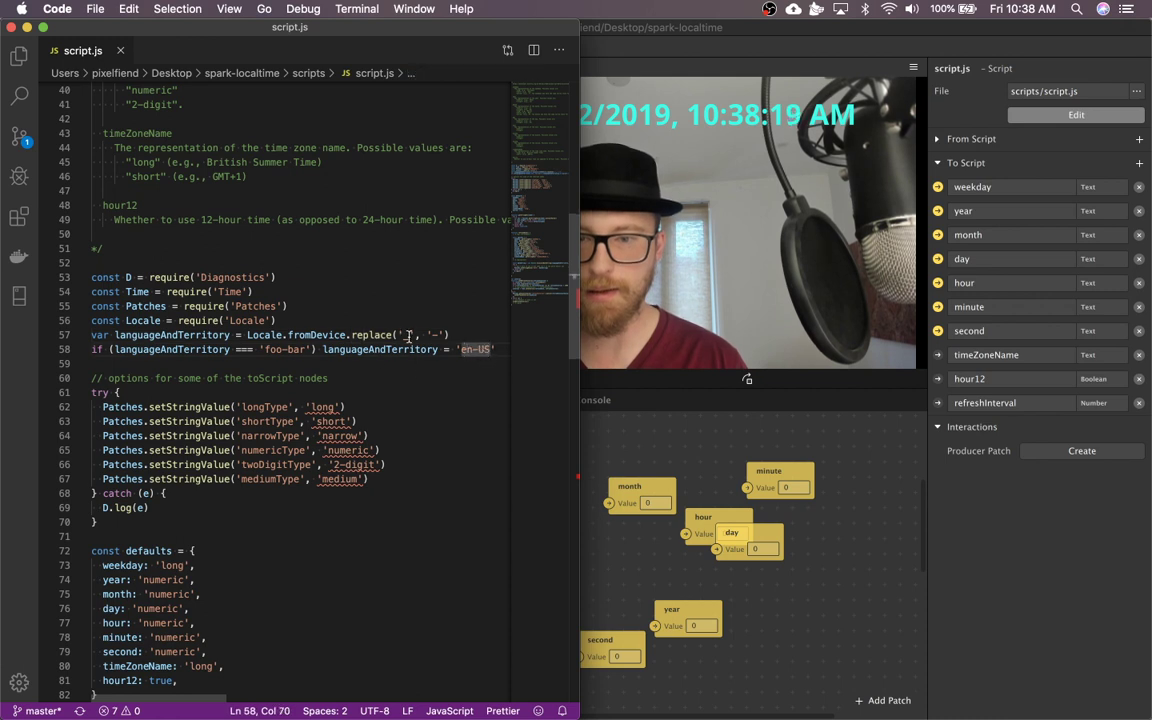
scroll(251, 466, down, 3)
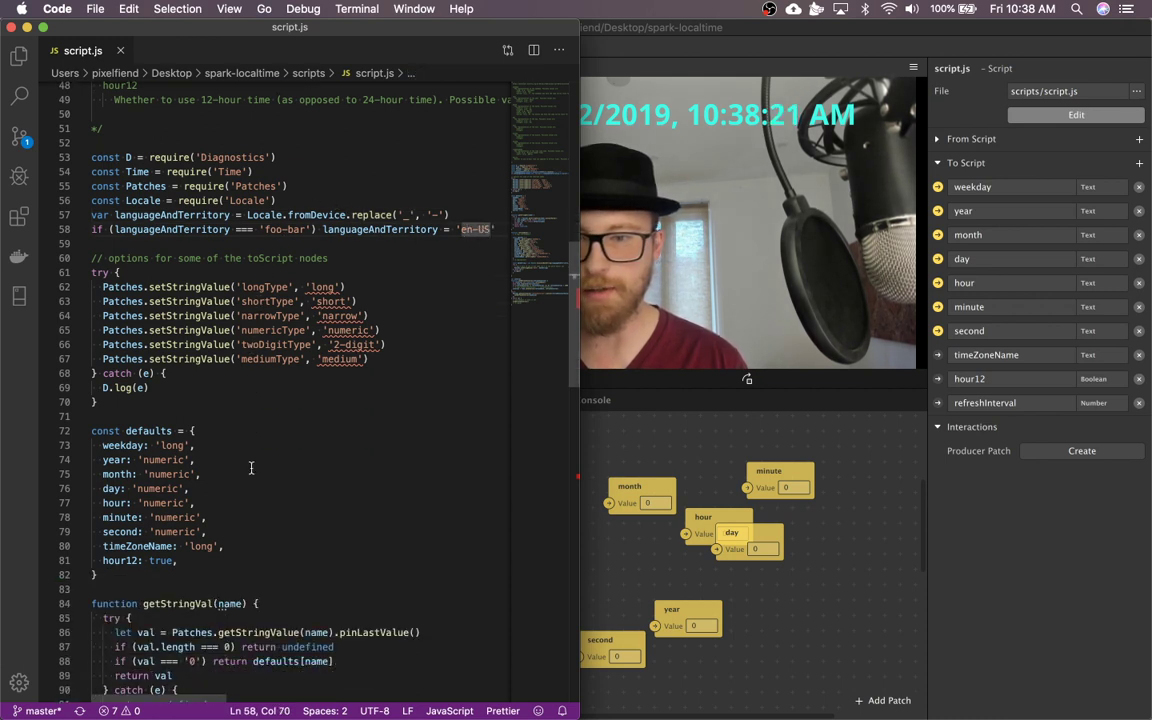
scroll(251, 467, down, 3)
scroll(251, 467, down, 3)
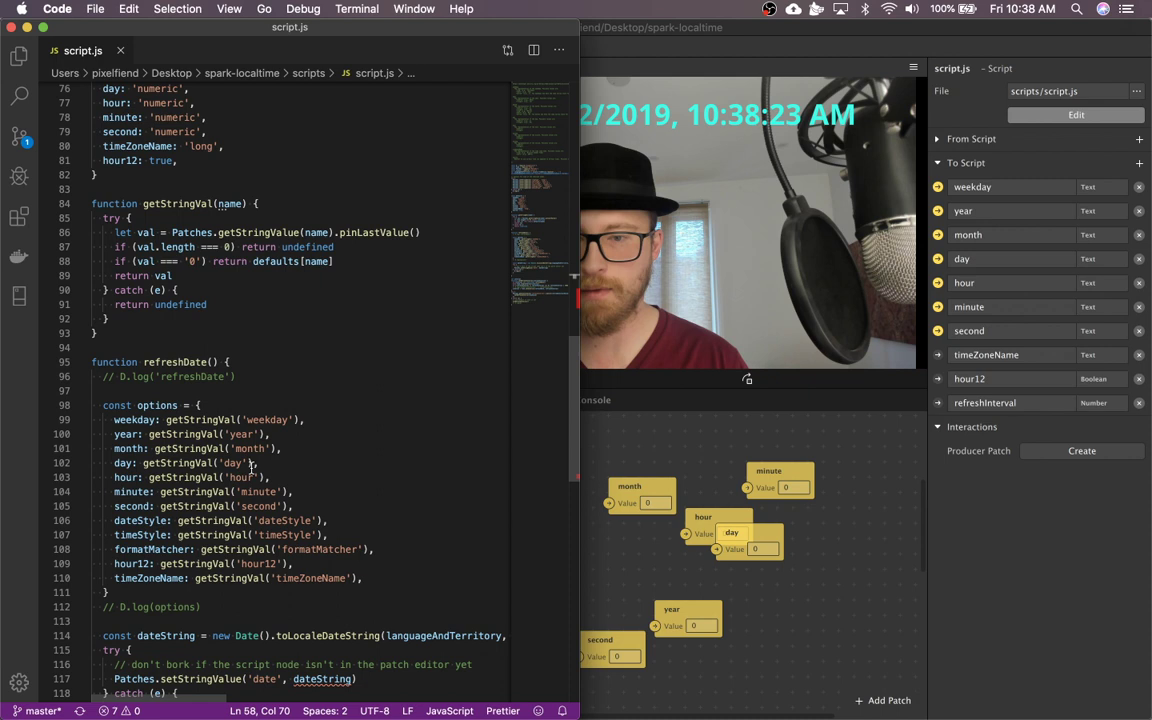
scroll(252, 465, down, 3)
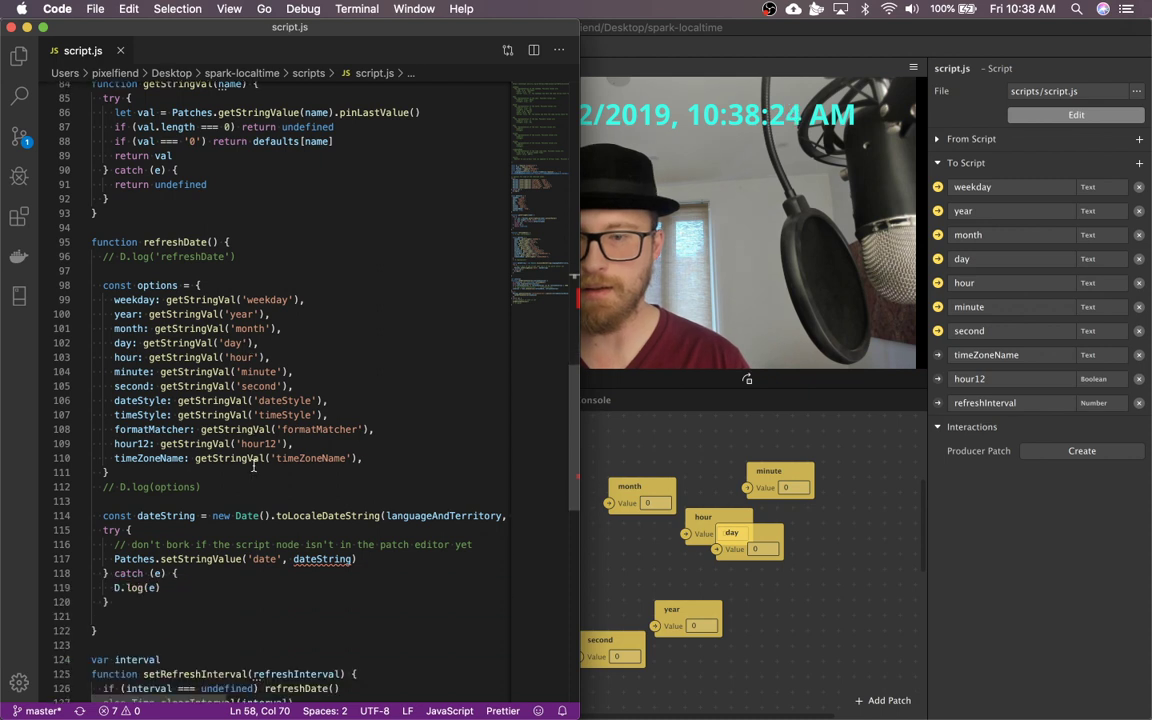
double_click(323, 515)
scroll(325, 515, right, 3)
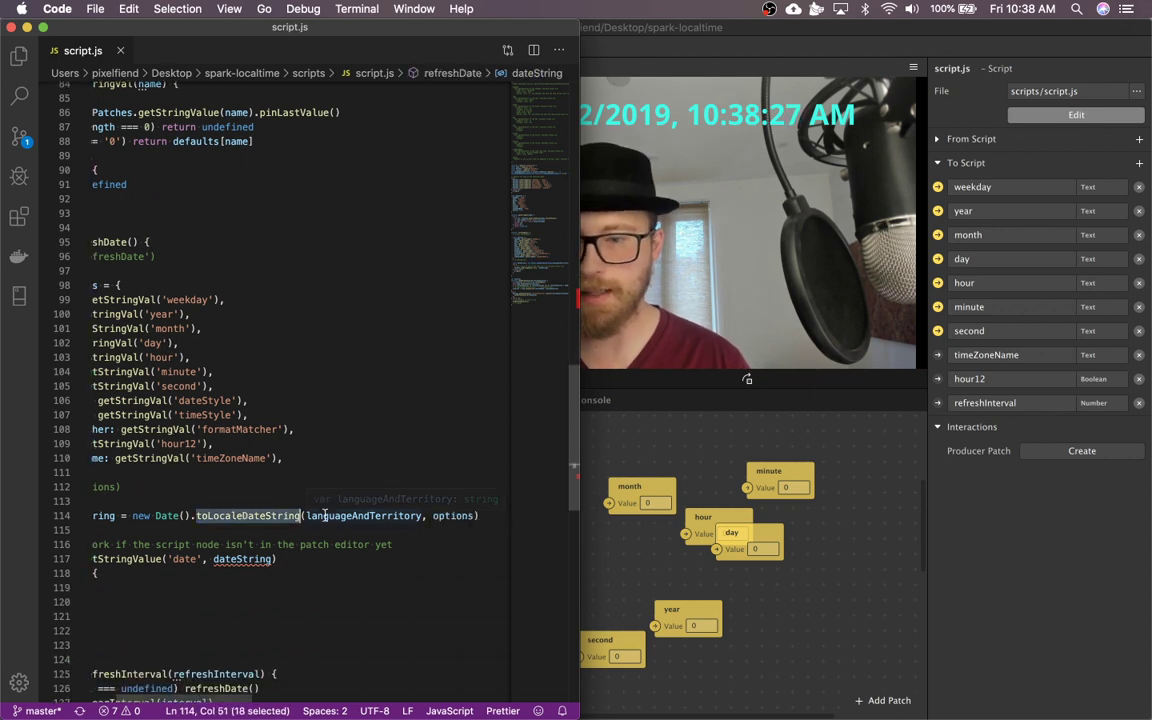
scroll(244, 521, left, 3)
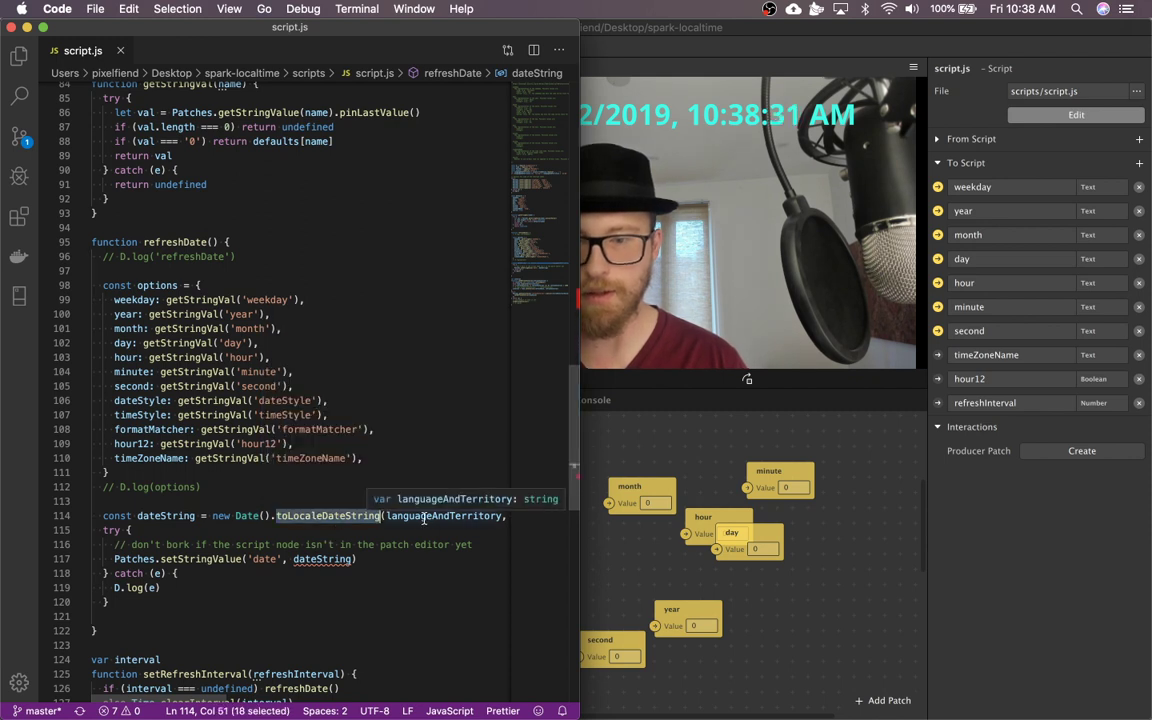
scroll(424, 517, right, 3)
click(234, 533)
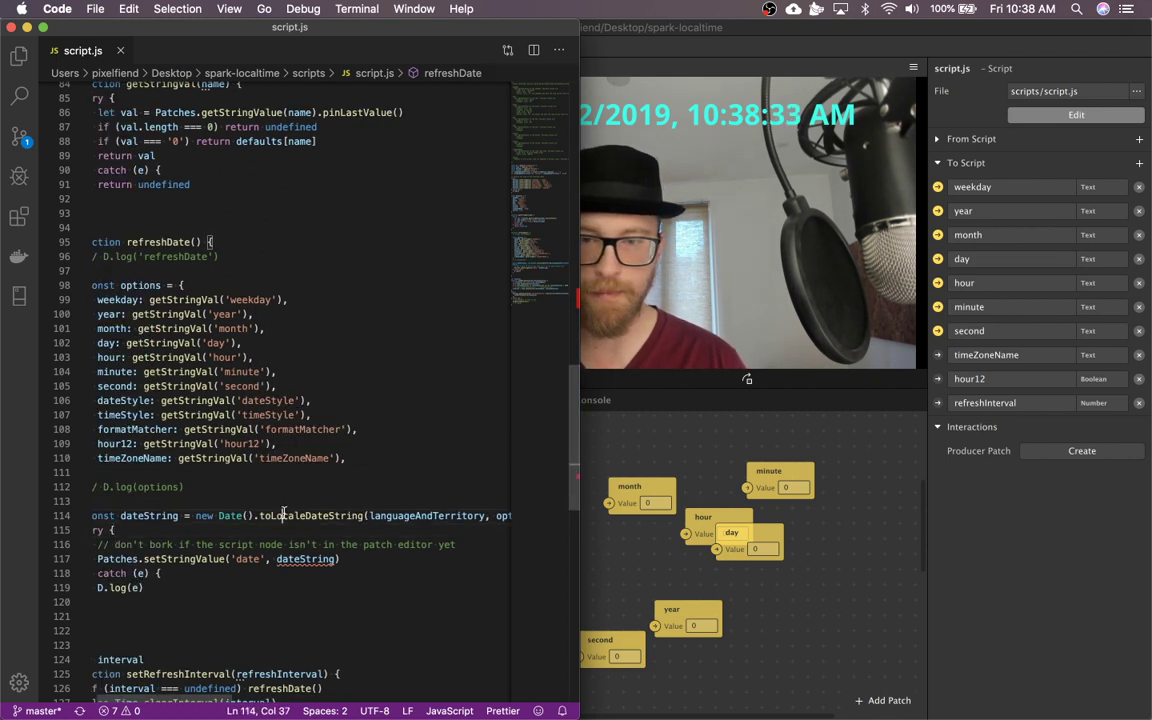
double_click(283, 515)
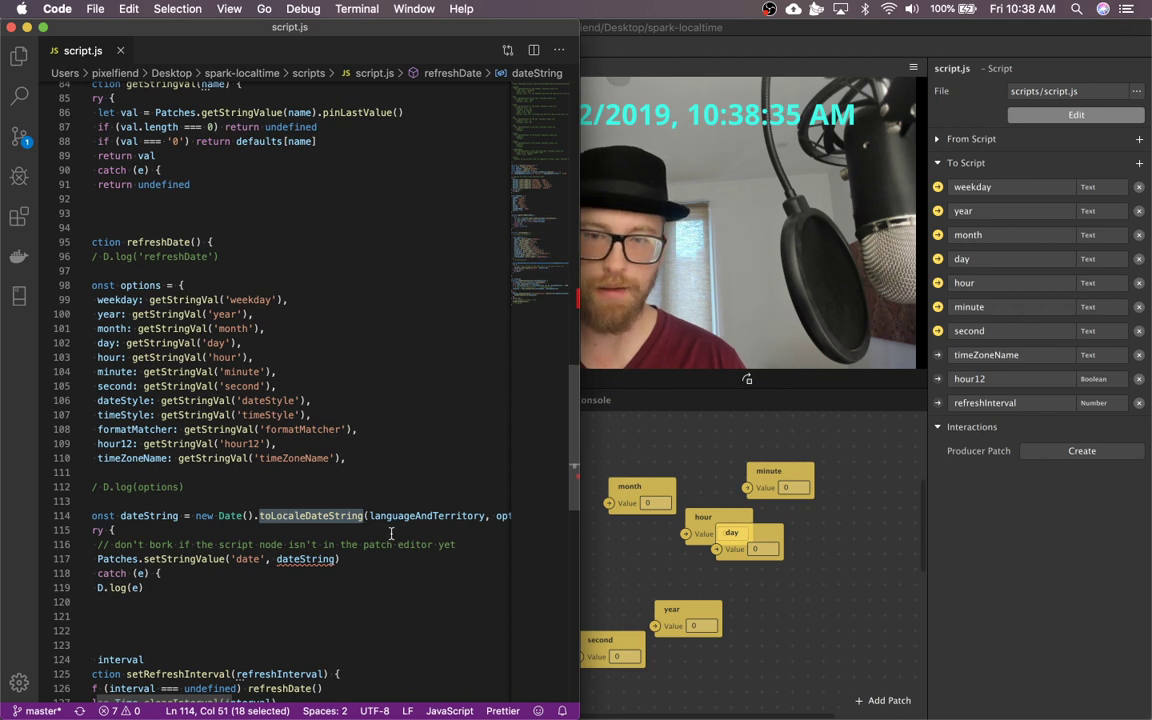
mouse_move(407, 516)
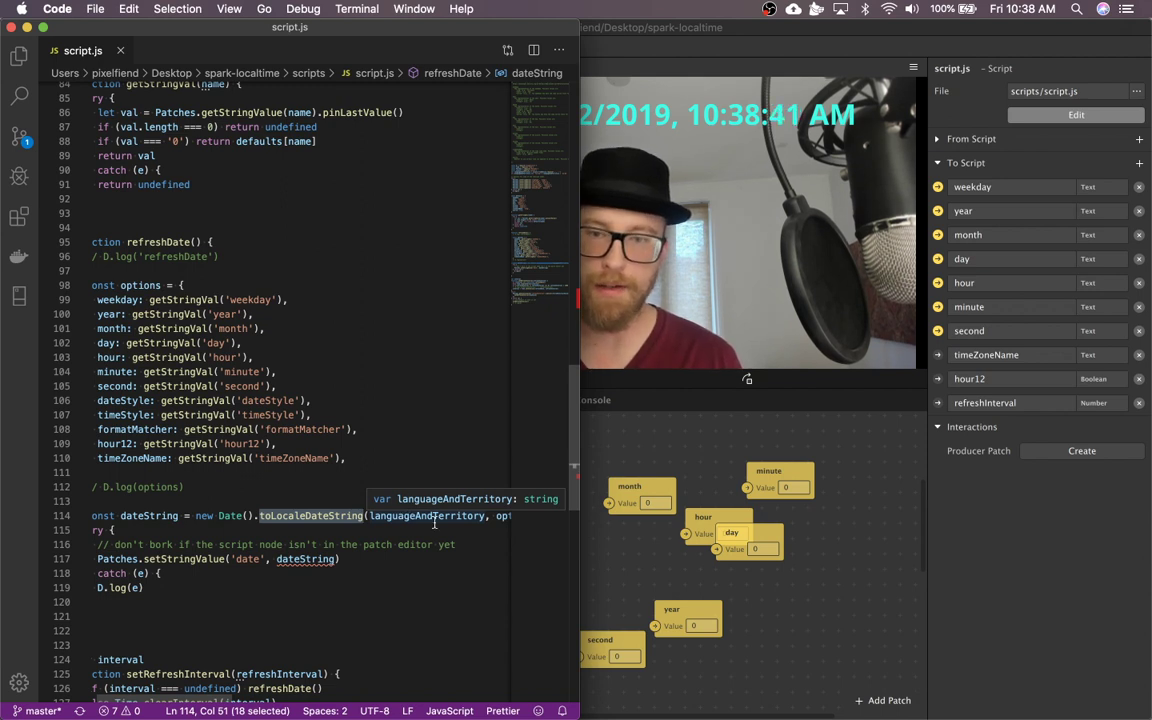
click(428, 540)
scroll(364, 634, down, 7)
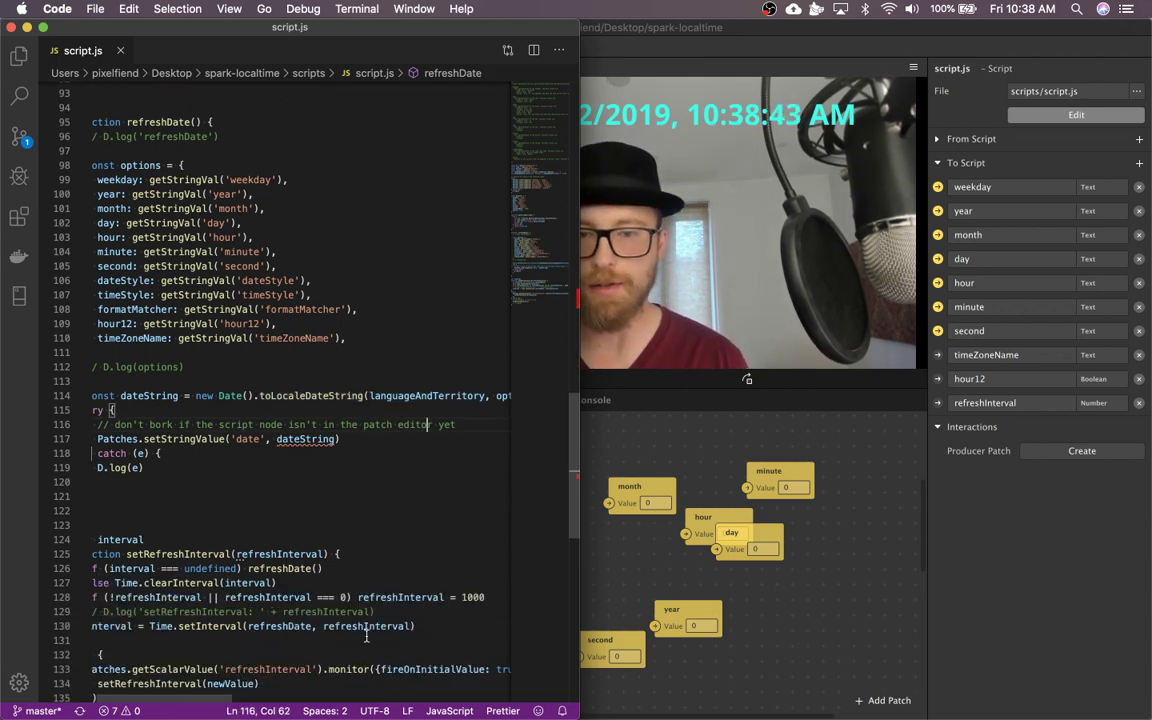
scroll(366, 636, down, 2)
scroll(368, 636, left, 2)
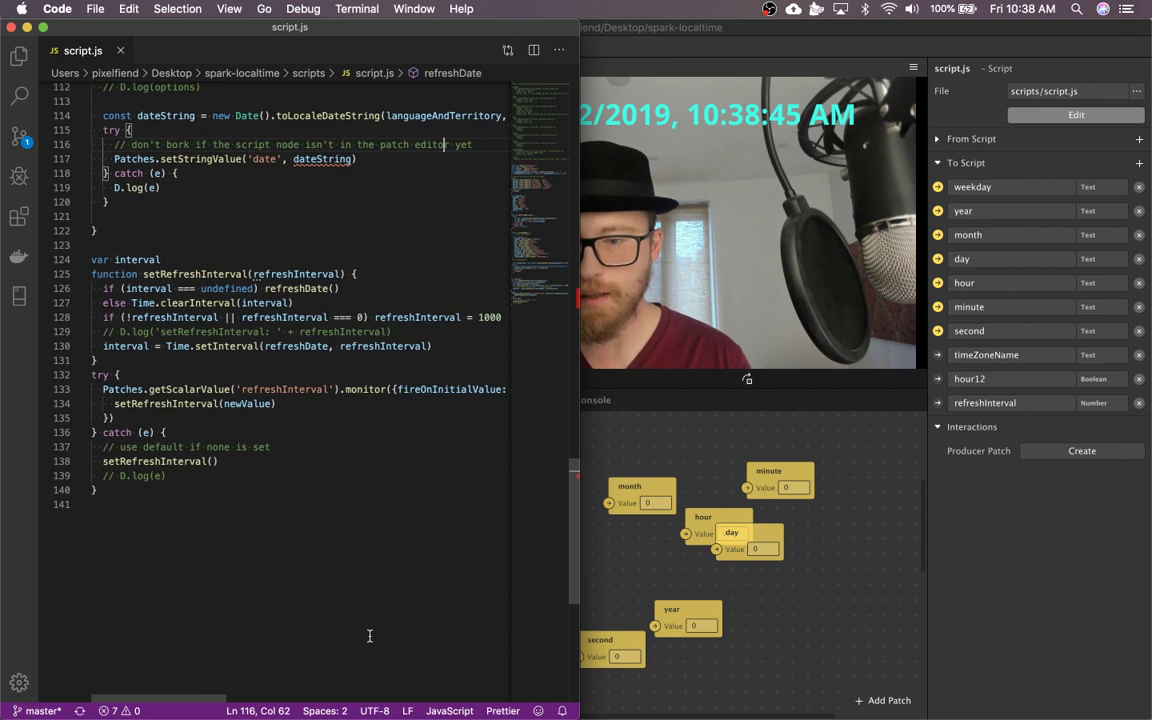
Bring the Spark AR Studio window back in front of VS Code
click(662, 33)
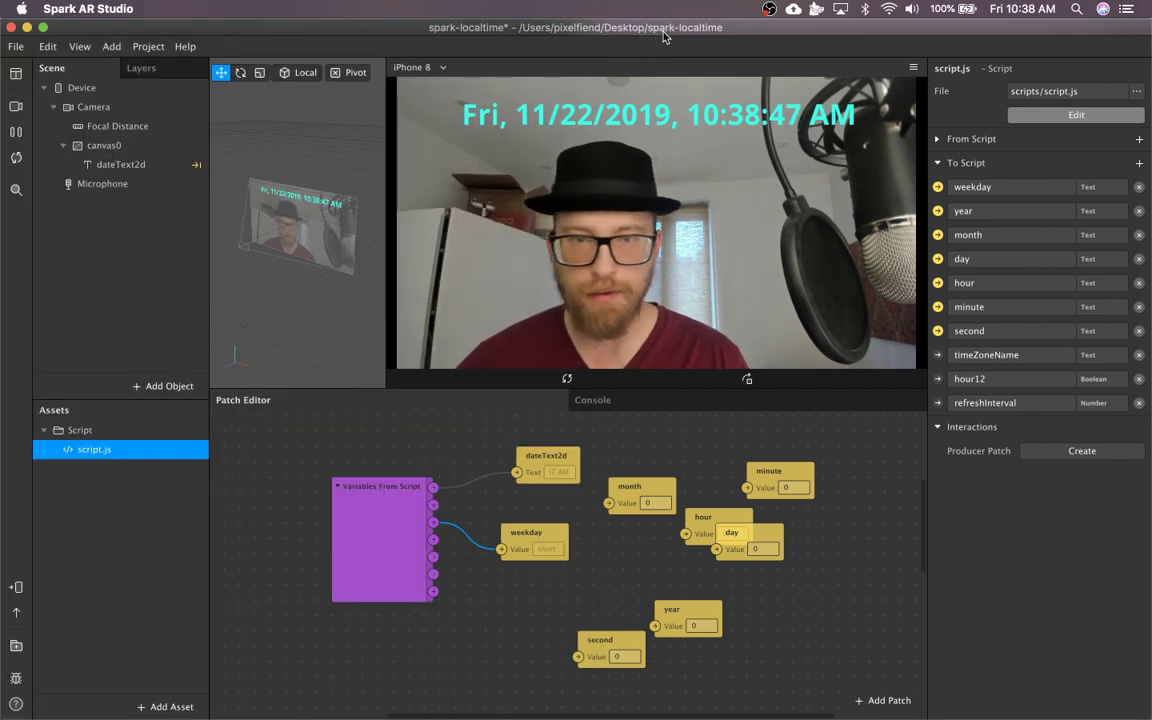